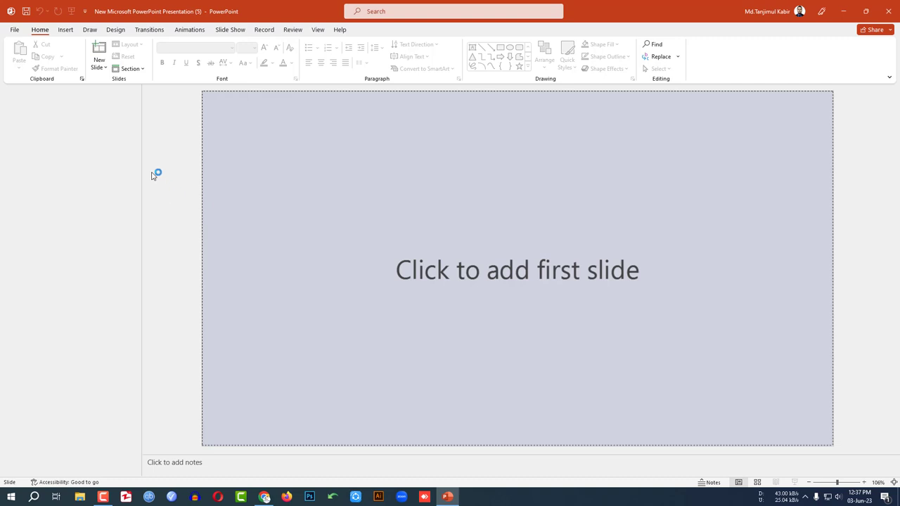
Add a new blank slide.
{"action": "left_click", "coordinate": [103, 70]}
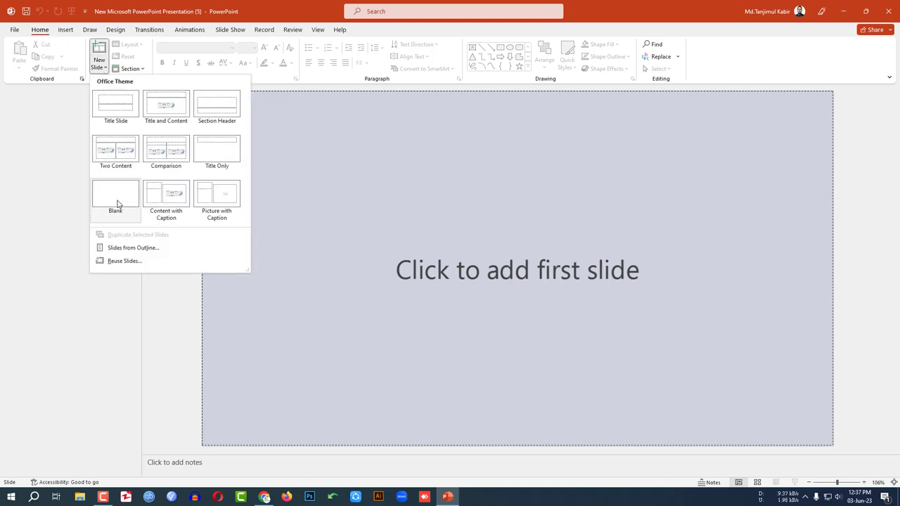
{"action": "left_click", "coordinate": [115, 197]}
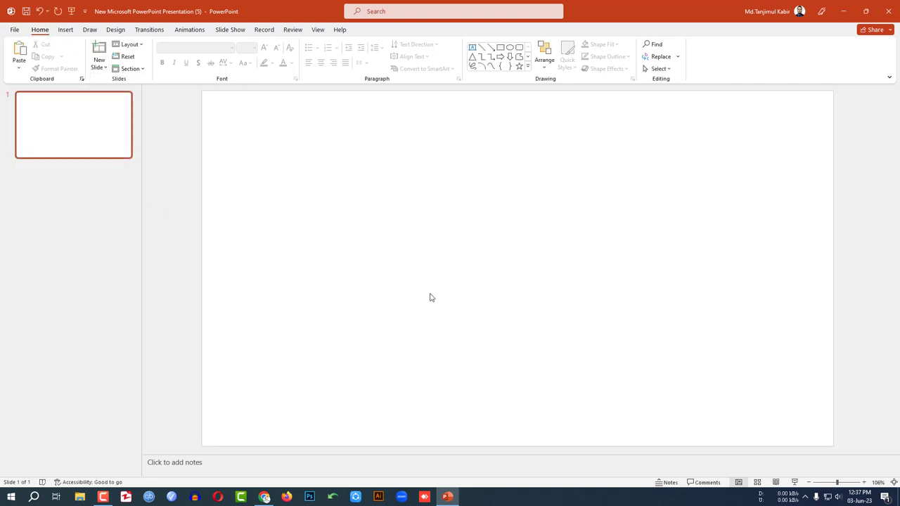
{"action": "scroll", "coordinate": [431, 297], "scroll_direction": "down", "scroll_amount": 3, "text": "ctrl"}
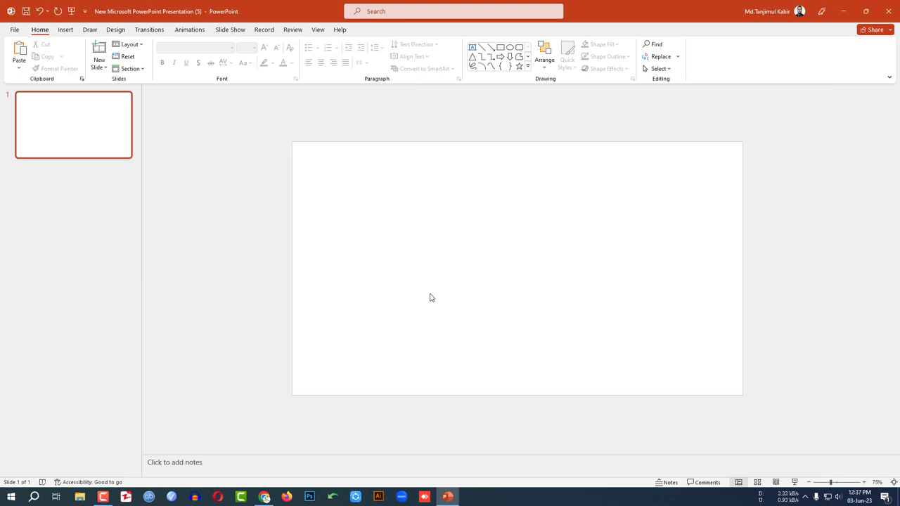
Draw a large parallelogram from the slide's top-left, stretching its left side past the edge.
{"action": "left_click", "coordinate": [65, 30]}
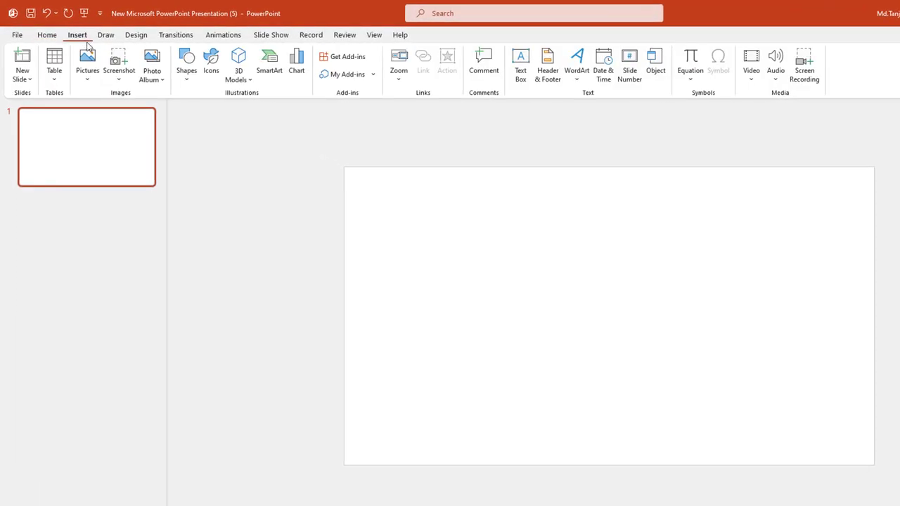
{"action": "left_click", "coordinate": [186, 74]}
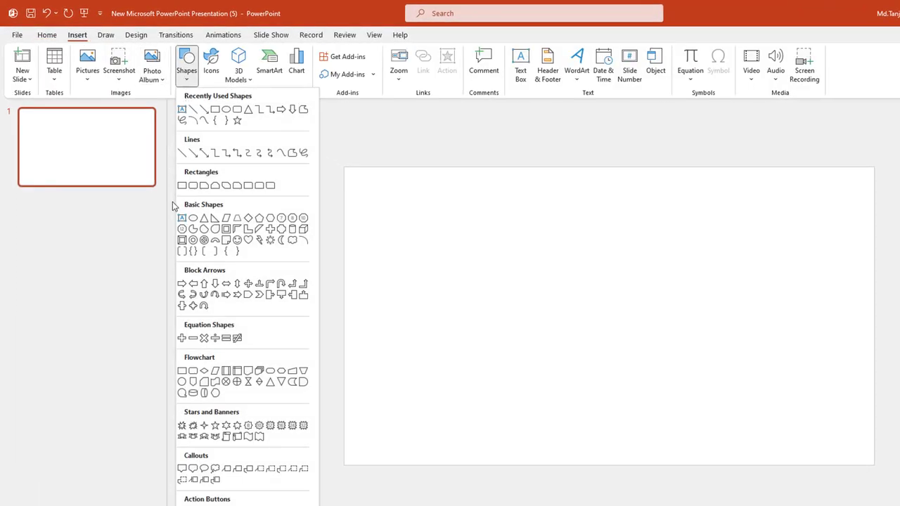
{"action": "left_click", "coordinate": [226, 219]}
{"action": "left_click_drag", "start_coordinate": [342, 171], "coordinate": [713, 466]}
{"action": "left_click_drag", "start_coordinate": [342, 315], "coordinate": [252, 310]}
Remove the parallelogram's outline and set its fill transparency to 84%.
{"action": "left_click_drag", "start_coordinate": [569, 293], "coordinate": [564, 294]}
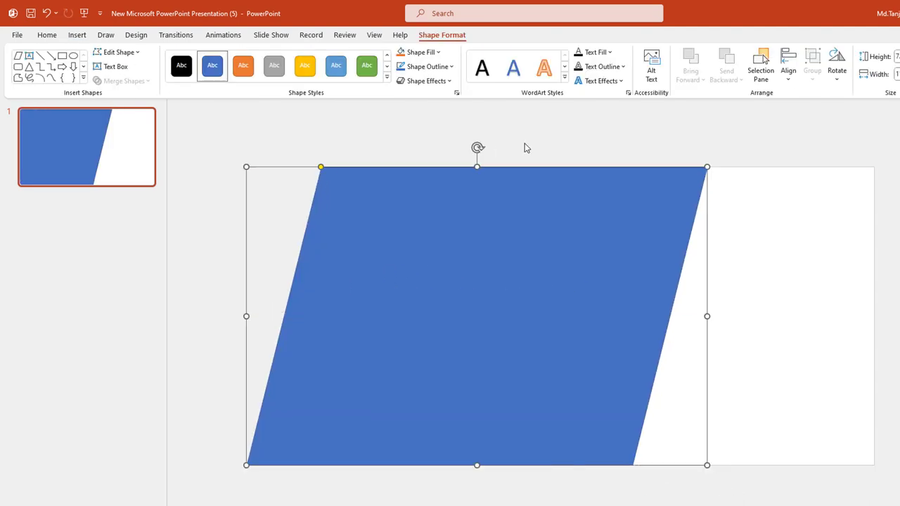
{"action": "left_click", "coordinate": [452, 67]}
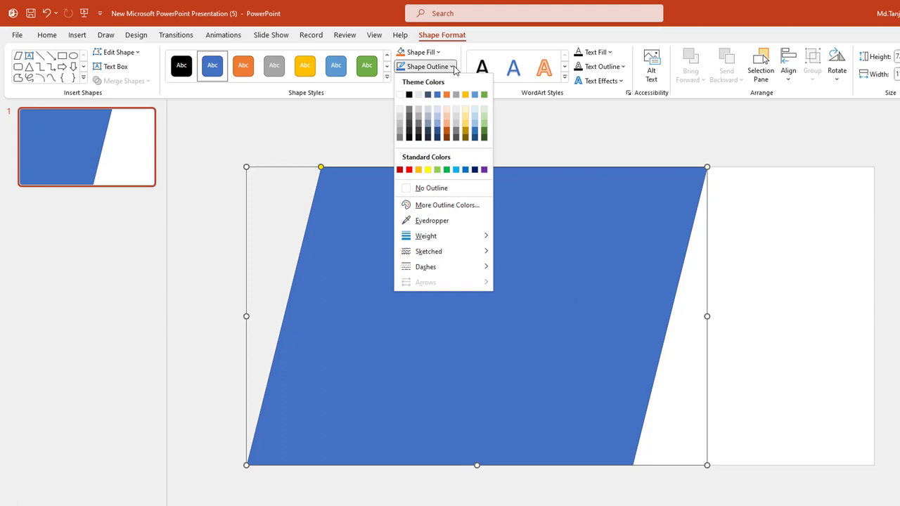
{"action": "left_click", "coordinate": [430, 188]}
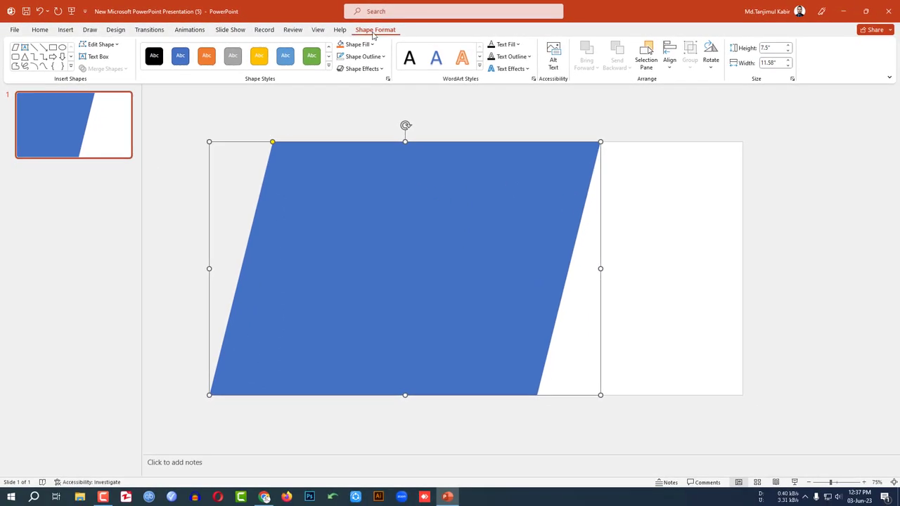
{"action": "left_click", "coordinate": [388, 79]}
{"action": "left_click", "coordinate": [788, 150]}
{"action": "left_click_drag", "start_coordinate": [828, 250], "coordinate": [844, 251]}
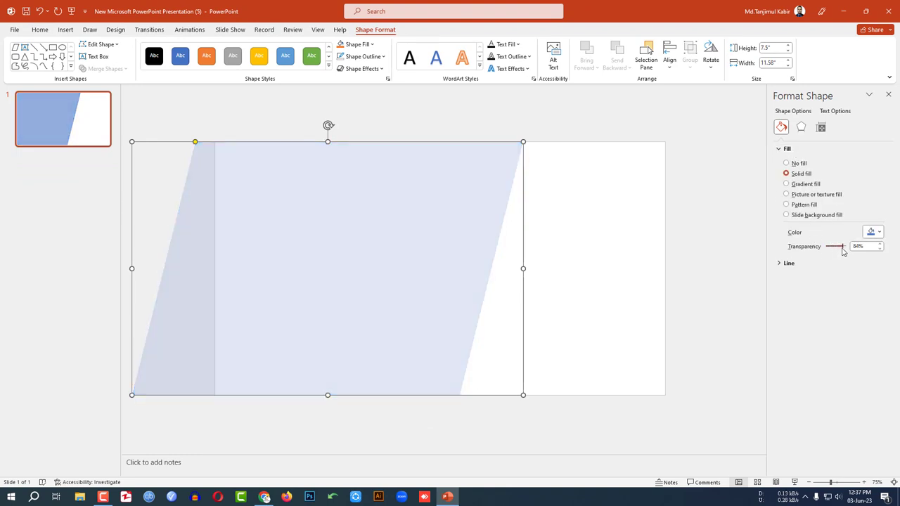
{"action": "left_click", "coordinate": [717, 241]}
Draw an outline-free rectangle covering the slide from its top-left corner.
{"action": "left_click", "coordinate": [65, 30]}
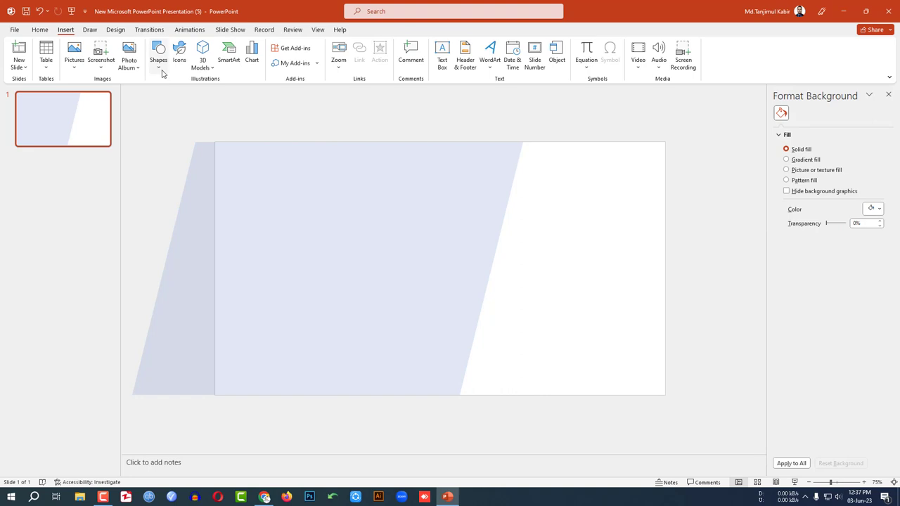
{"action": "left_click", "coordinate": [159, 67]}
{"action": "left_click", "coordinate": [192, 93]}
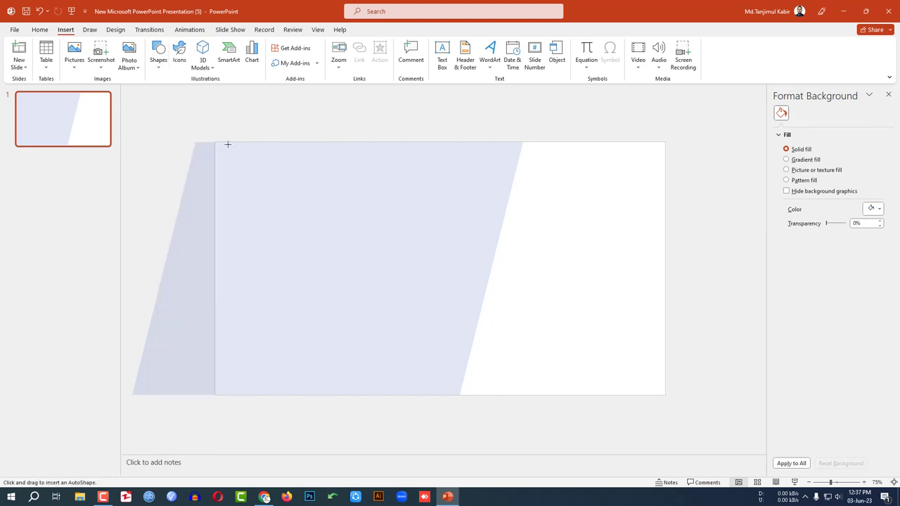
{"action": "left_click_drag", "start_coordinate": [216, 145], "coordinate": [530, 395]}
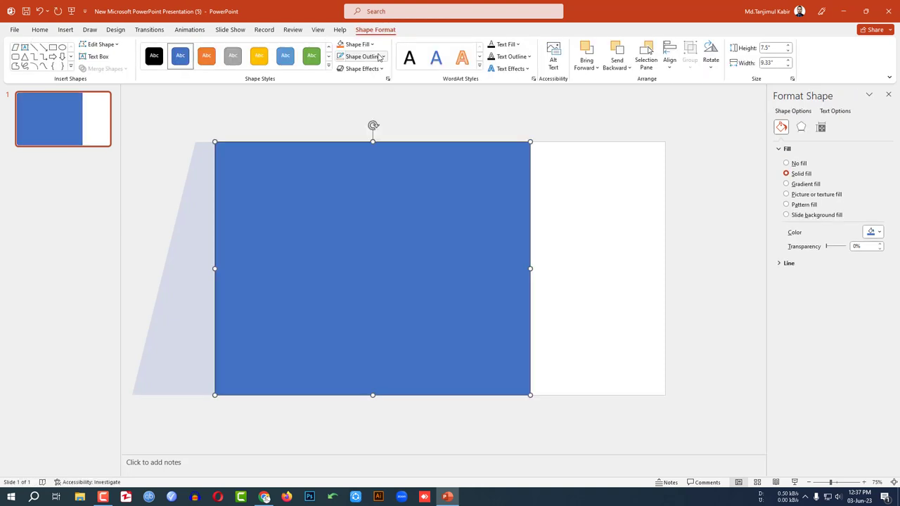
{"action": "left_click", "coordinate": [385, 57]}
{"action": "left_click", "coordinate": [378, 159]}
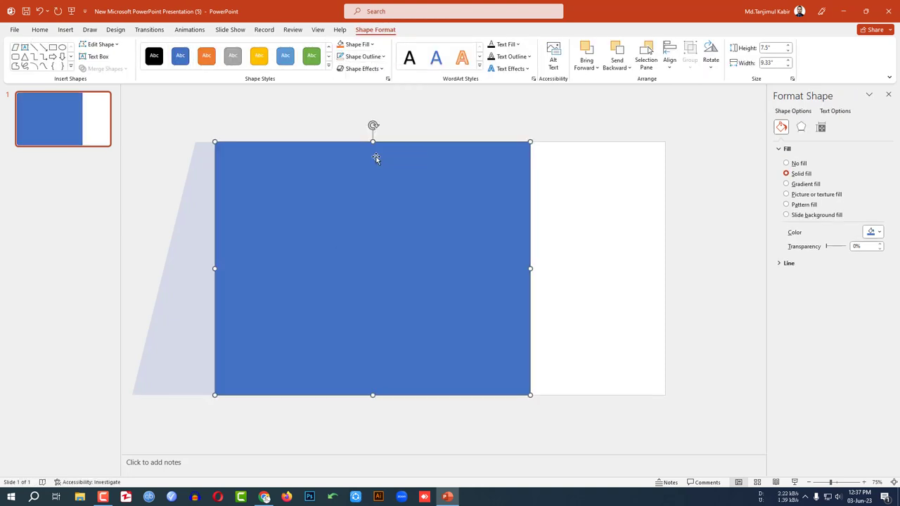
Intersect the parallelogram with the rectangle and set the merged shape's transparency to 0%.
{"action": "left_click", "coordinate": [185, 267]}
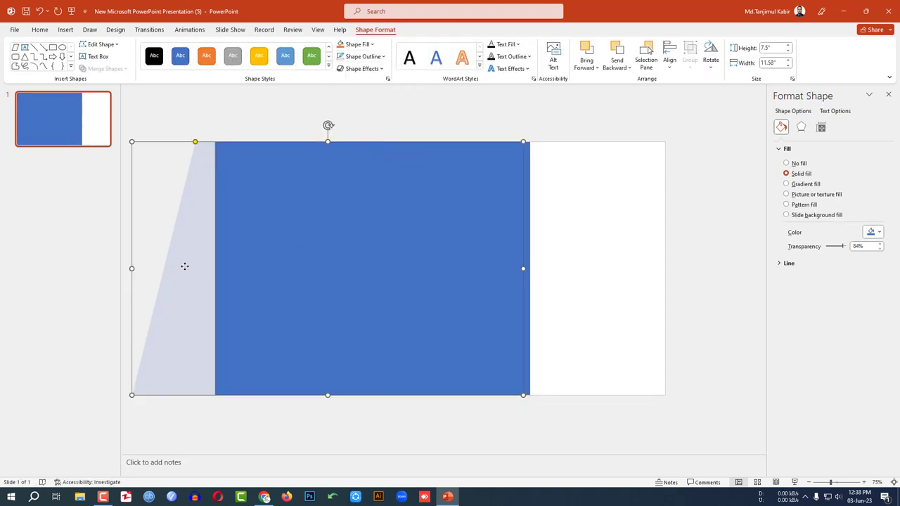
{"action": "left_click", "coordinate": [300, 252], "text": "shift"}
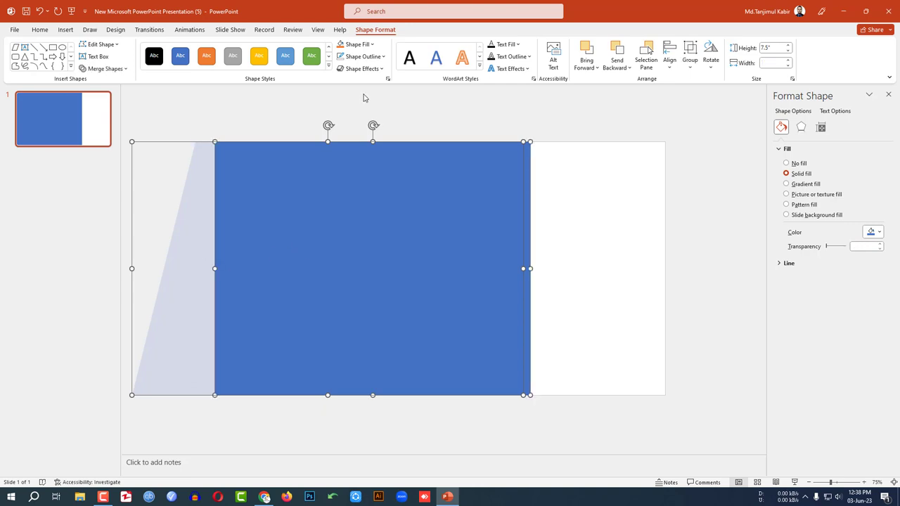
{"action": "left_click", "coordinate": [105, 69]}
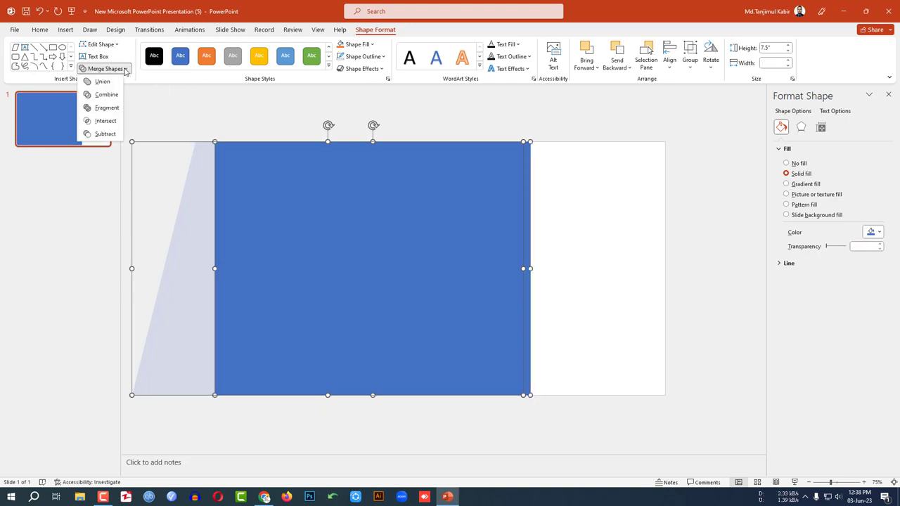
{"action": "left_click", "coordinate": [105, 121]}
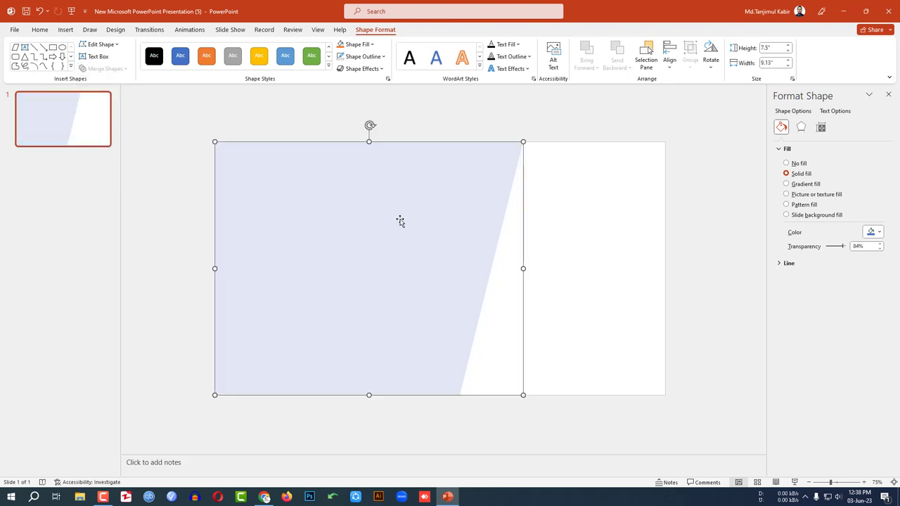
{"action": "left_click_drag", "start_coordinate": [842, 247], "coordinate": [817, 250]}
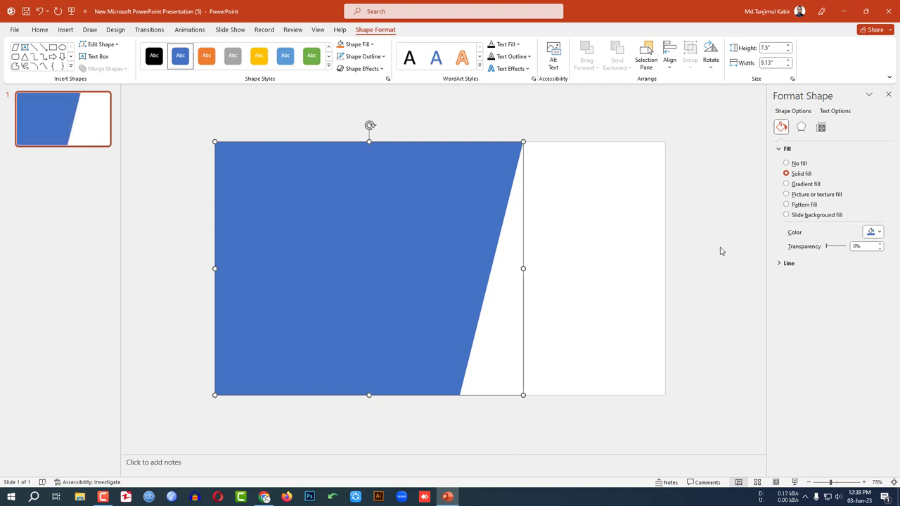
{"action": "left_click", "coordinate": [720, 251]}
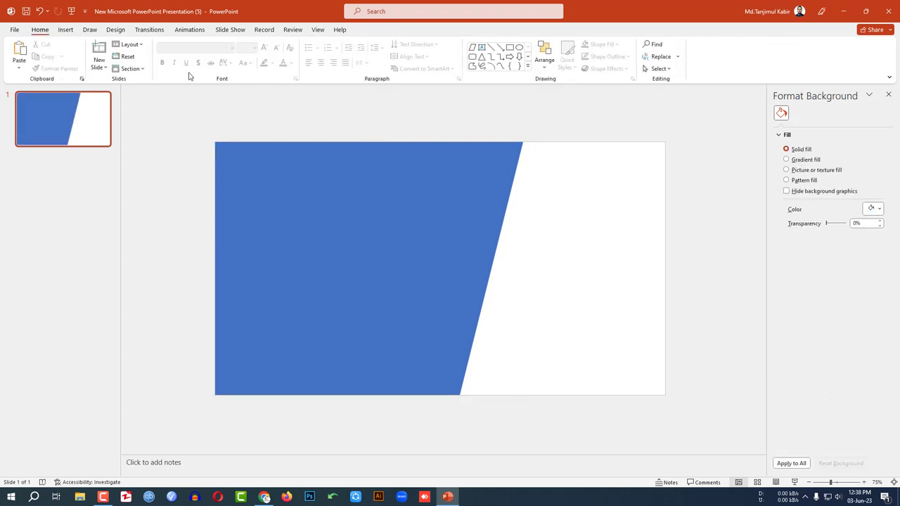
Fill the slide background with a light-blue radial preset gradient.
{"action": "left_click", "coordinate": [114, 31]}
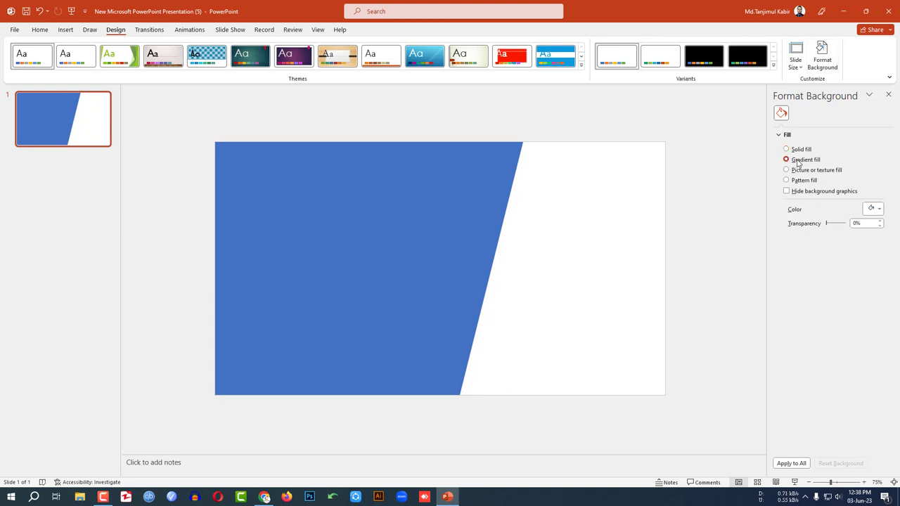
{"action": "left_click", "coordinate": [798, 160]}
{"action": "left_click", "coordinate": [872, 209]}
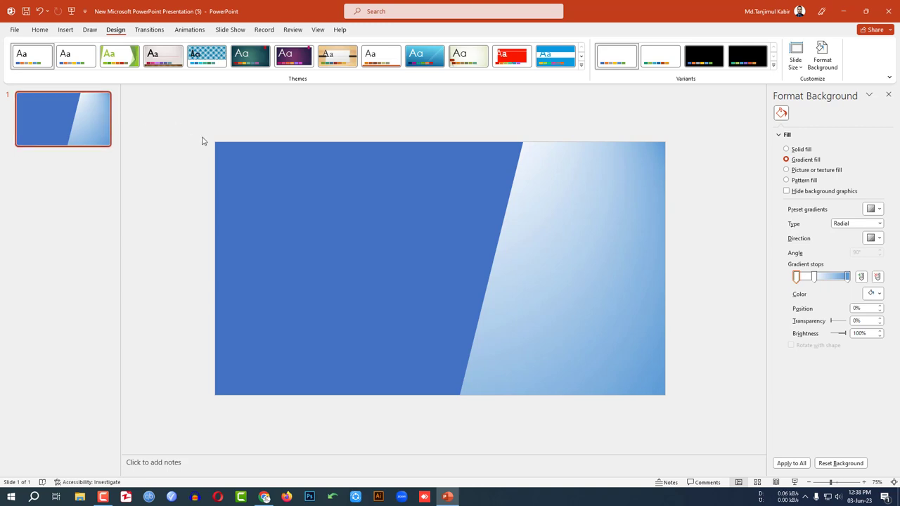
{"action": "left_click", "coordinate": [66, 30]}
{"action": "left_click", "coordinate": [82, 48]}
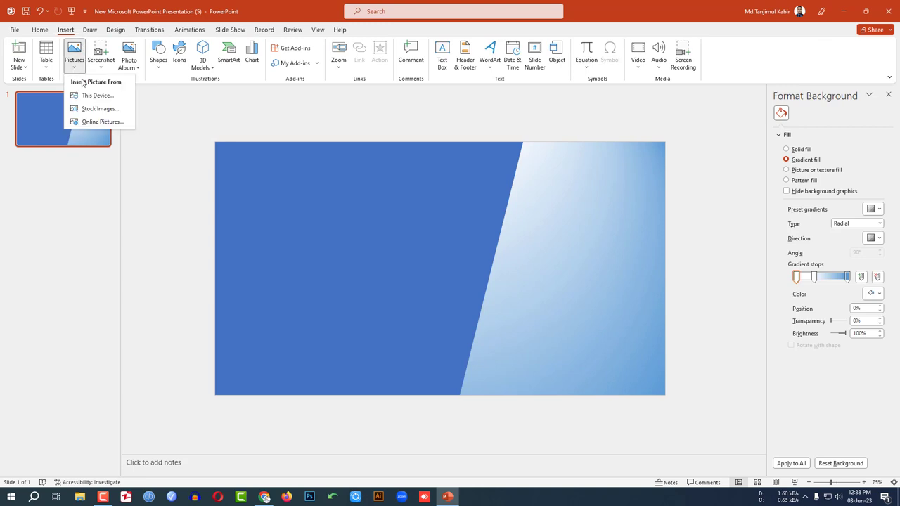
Insert grand-canyon-colorado-river from Saved Pictures and align it to the slide's left edge.
{"action": "left_click", "coordinate": [94, 102]}
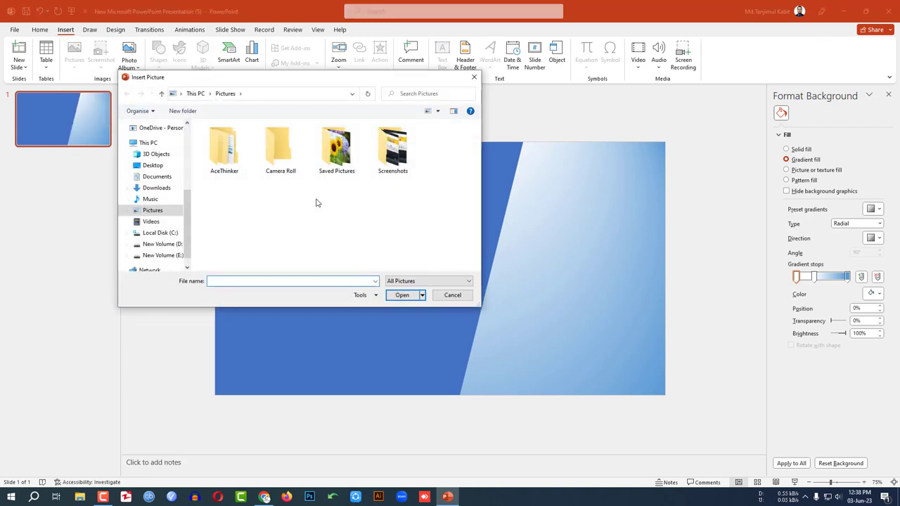
{"action": "double_click", "coordinate": [328, 160]}
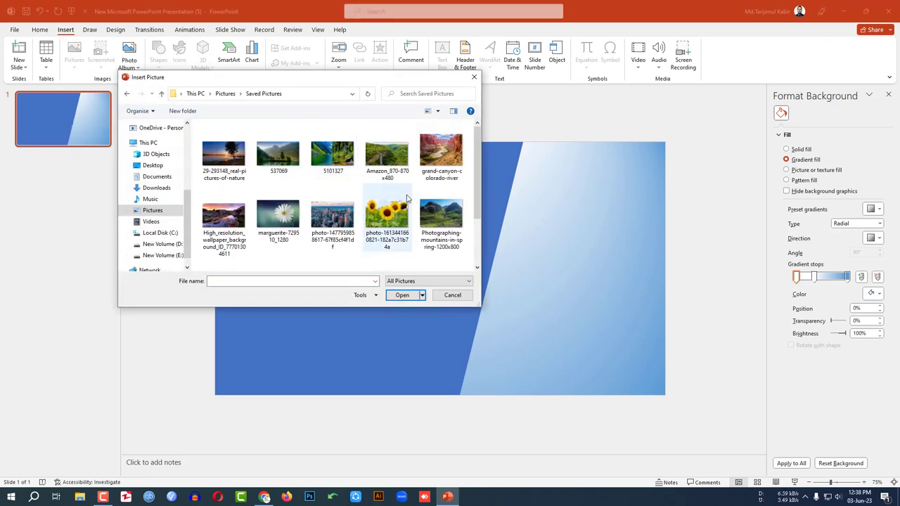
{"action": "left_click", "coordinate": [444, 156]}
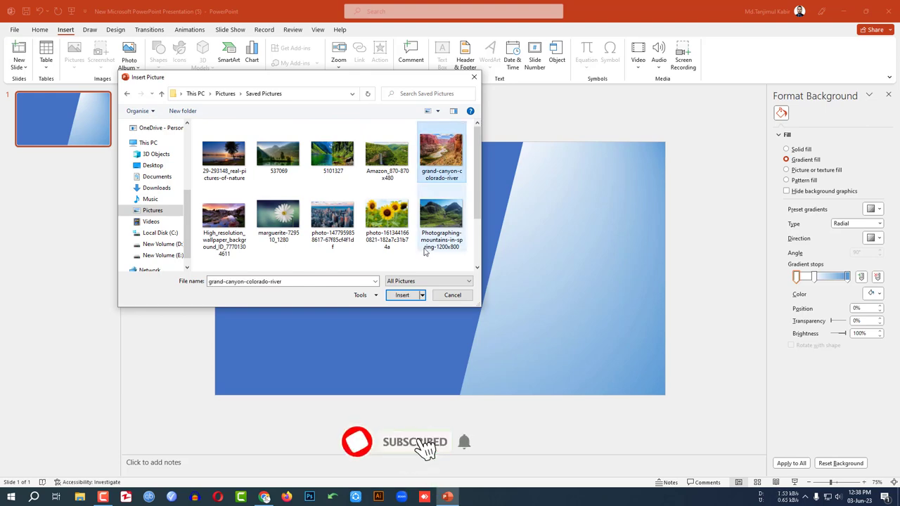
{"action": "left_click", "coordinate": [402, 294]}
{"action": "left_click_drag", "start_coordinate": [482, 272], "coordinate": [426, 275]}
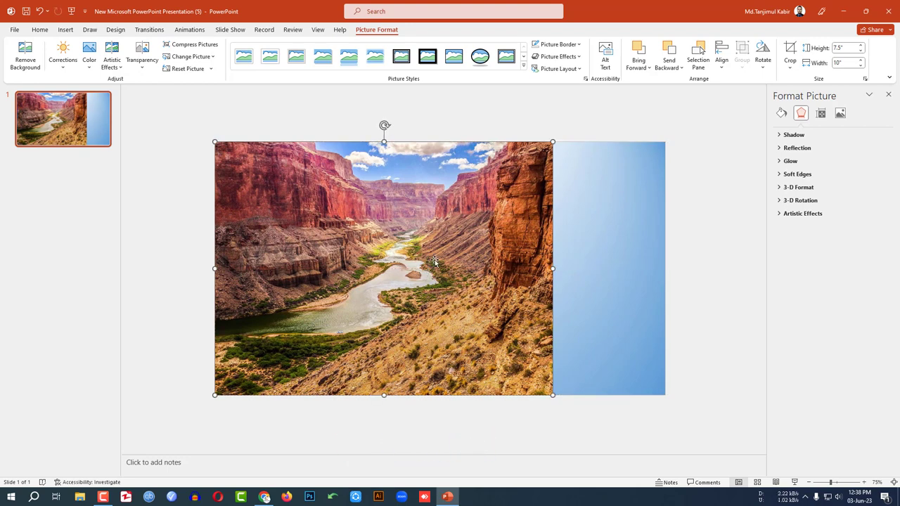
Make the canyon photo semi-transparent, then intersect it with the slanted freeform shape.
{"action": "left_click", "coordinate": [142, 56]}
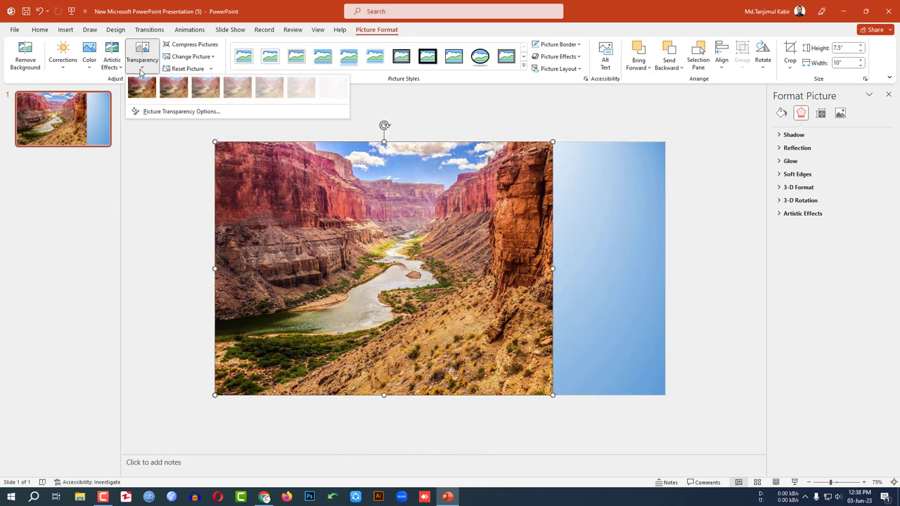
{"action": "left_click", "coordinate": [299, 92]}
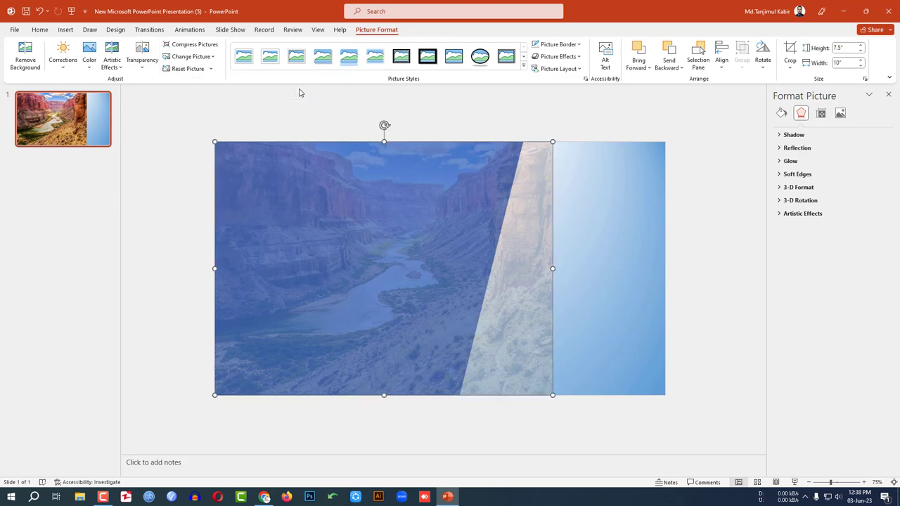
{"action": "left_click", "coordinate": [43, 31]}
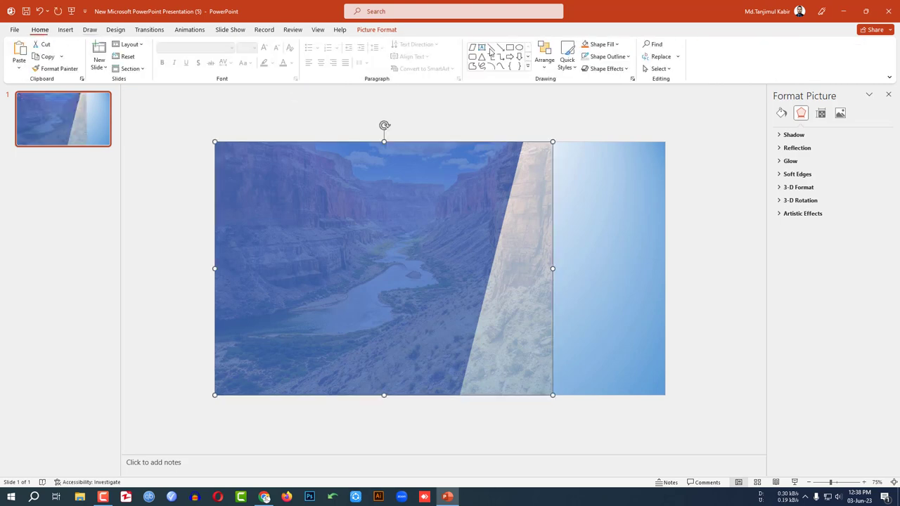
{"action": "left_click", "coordinate": [663, 69]}
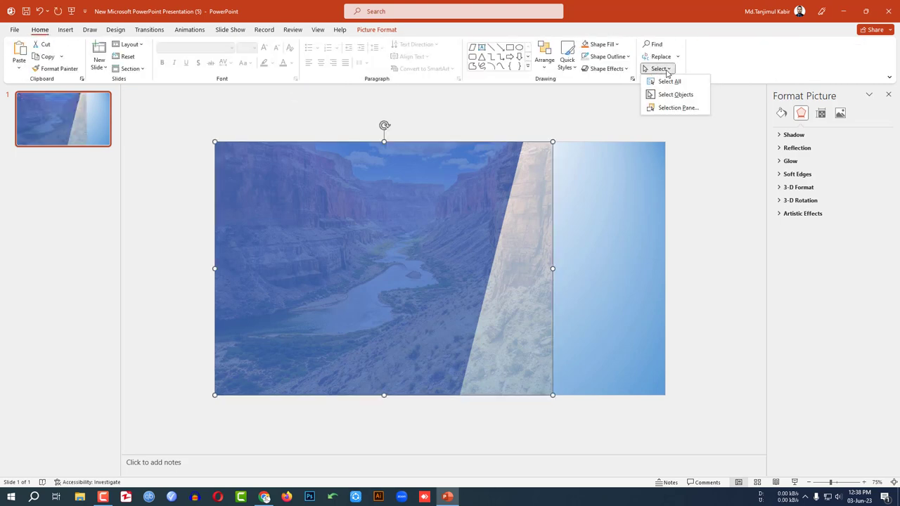
{"action": "left_click", "coordinate": [680, 107]}
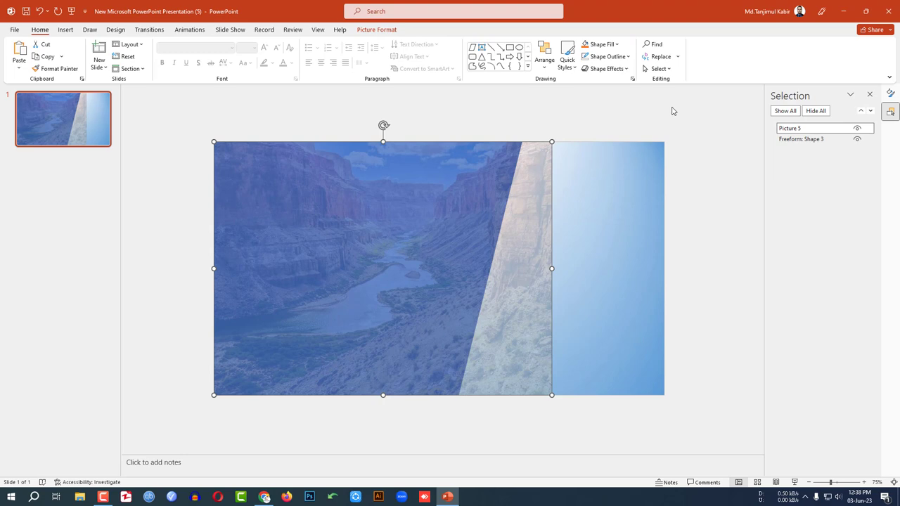
{"action": "left_click", "coordinate": [800, 140], "text": "ctrl"}
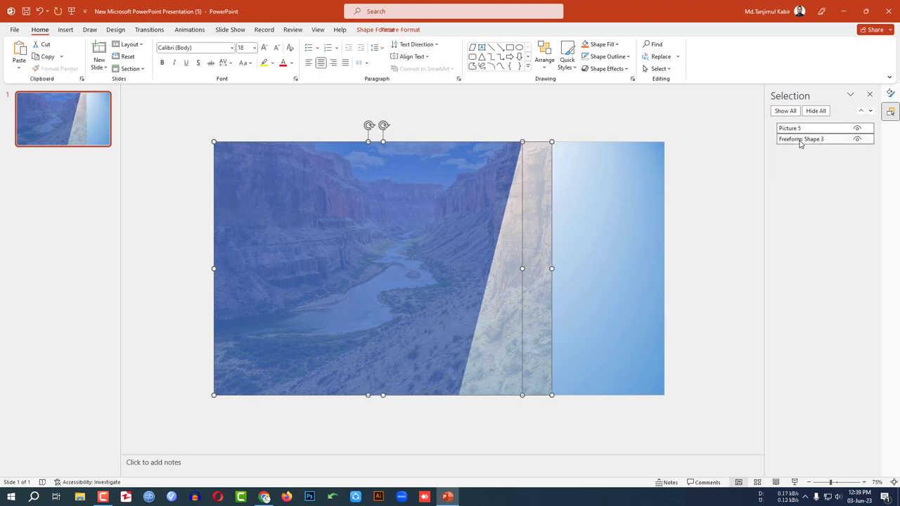
{"action": "left_click", "coordinate": [376, 30]}
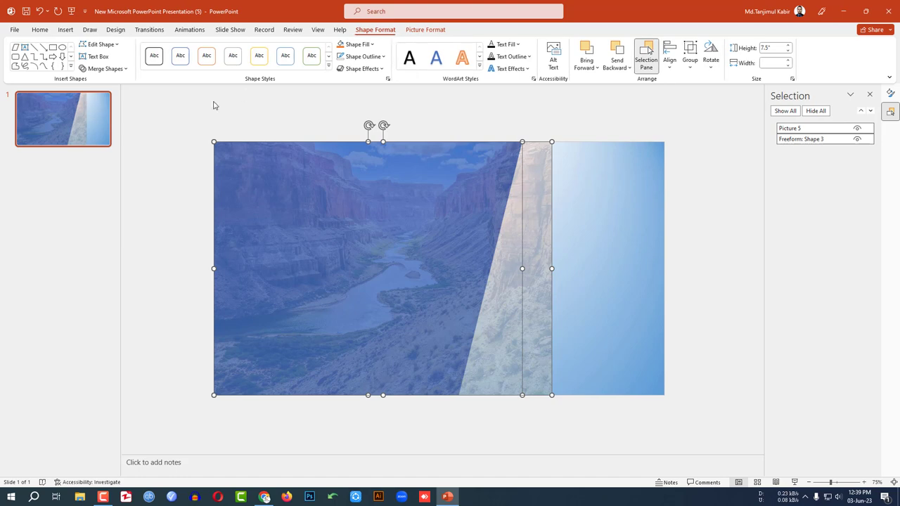
{"action": "left_click", "coordinate": [125, 69]}
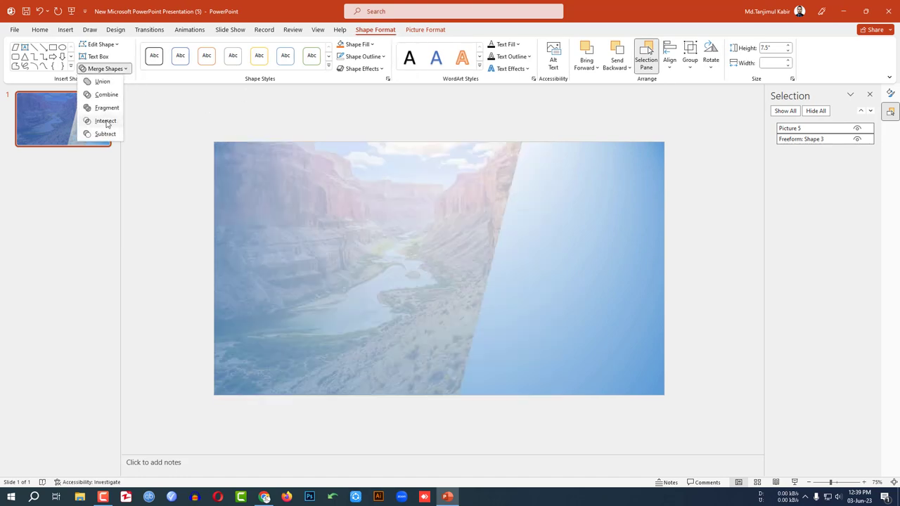
{"action": "left_click", "coordinate": [106, 121]}
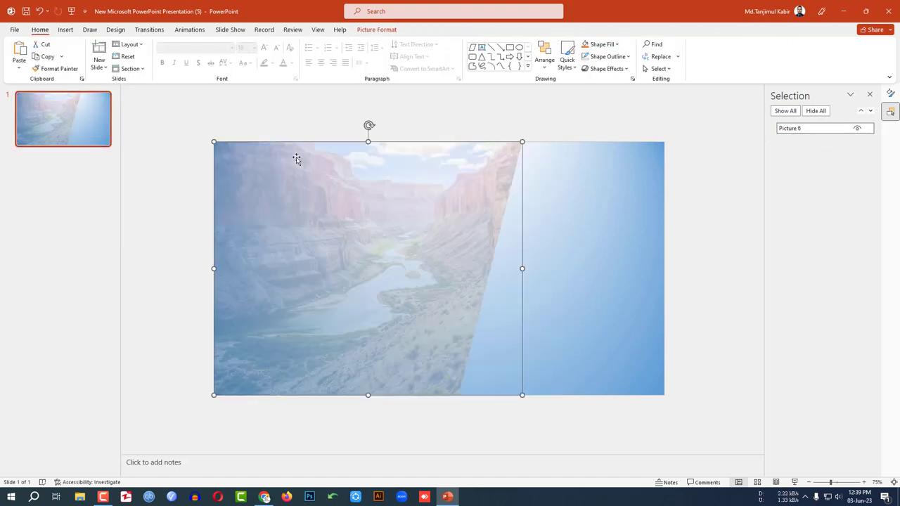
{"action": "left_click", "coordinate": [376, 29]}
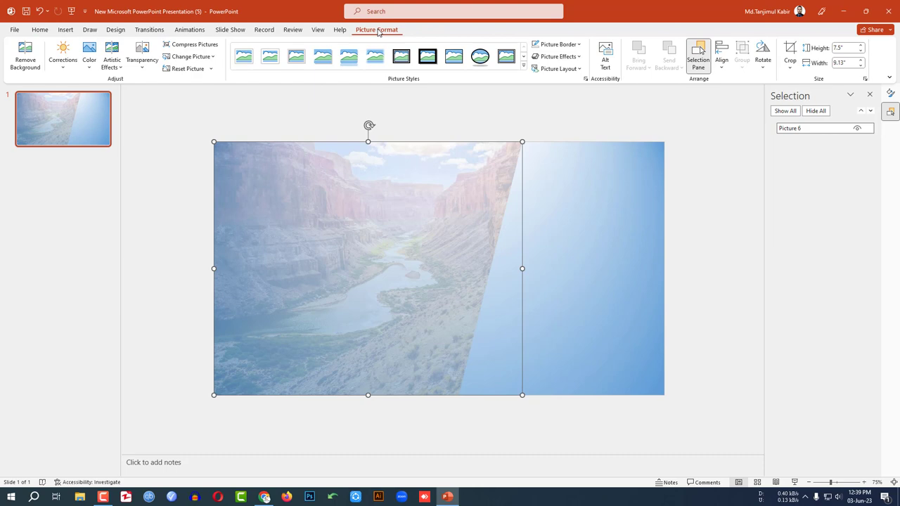
Set the slanted photo to 0% transparency and apply the first preset picture effect.
{"action": "left_click", "coordinate": [142, 62]}
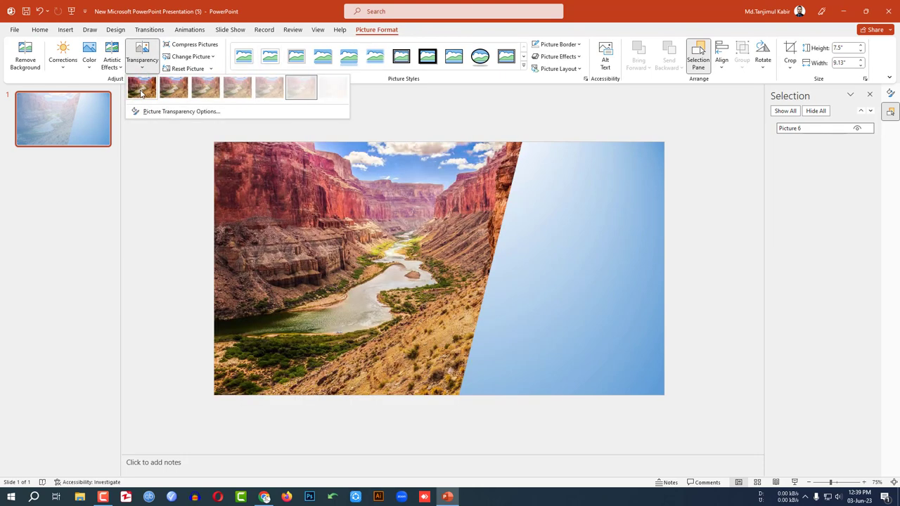
{"action": "left_click", "coordinate": [142, 87]}
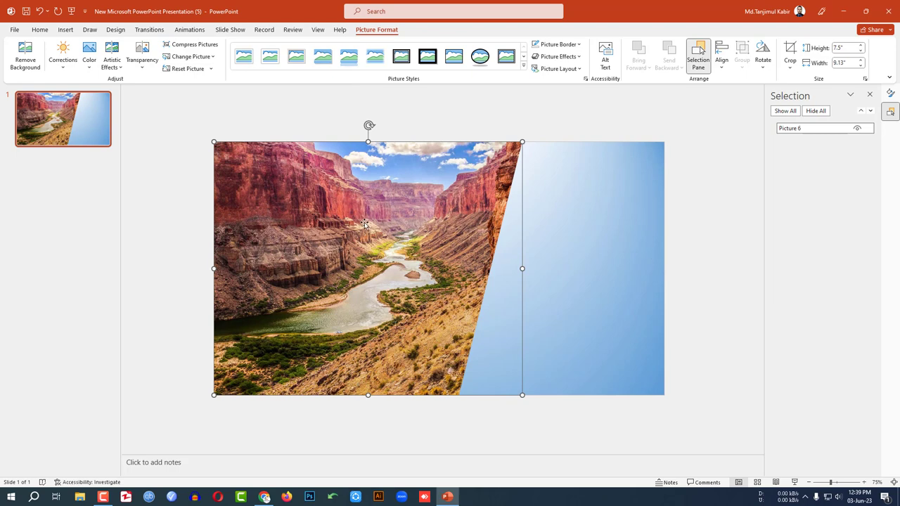
{"action": "left_click", "coordinate": [558, 56]}
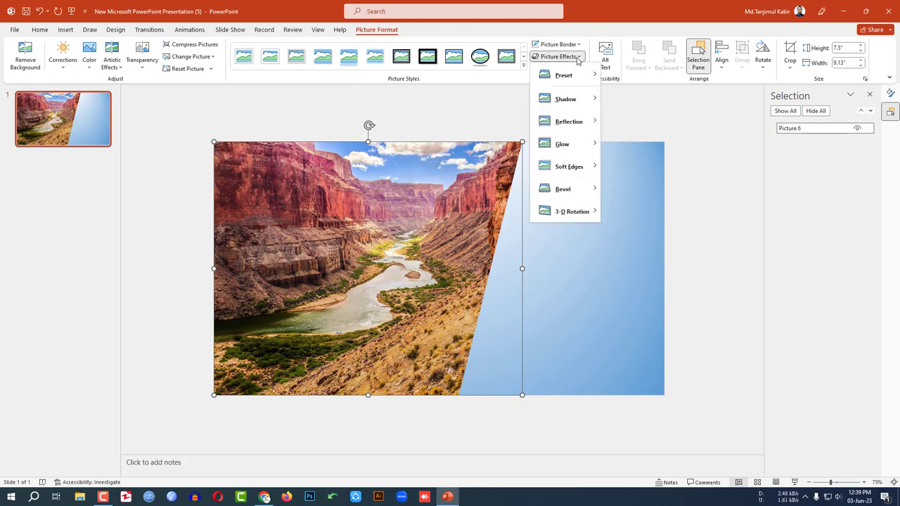
{"action": "mouse_move", "coordinate": [577, 75]}
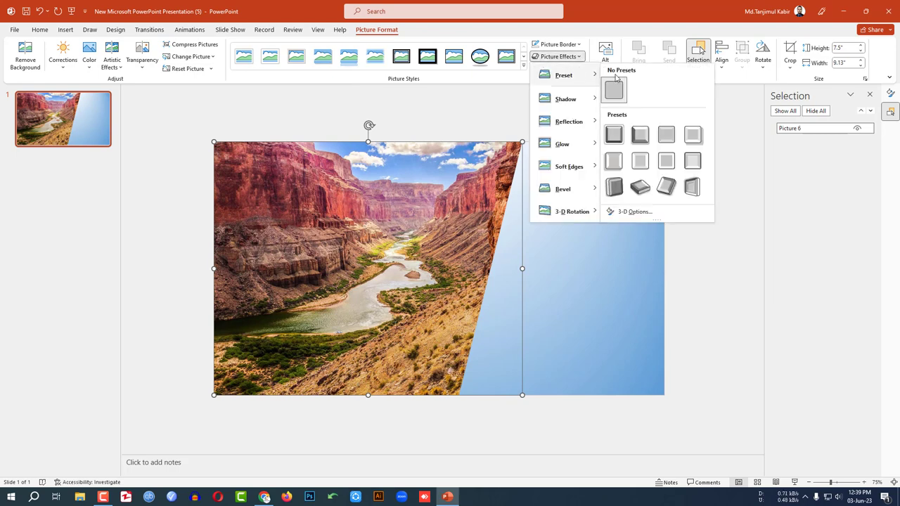
{"action": "left_click", "coordinate": [616, 135]}
{"action": "left_click", "coordinate": [595, 260]}
Duplicate the slanted photo and shift the copy slightly left.
{"action": "left_click", "coordinate": [432, 245]}
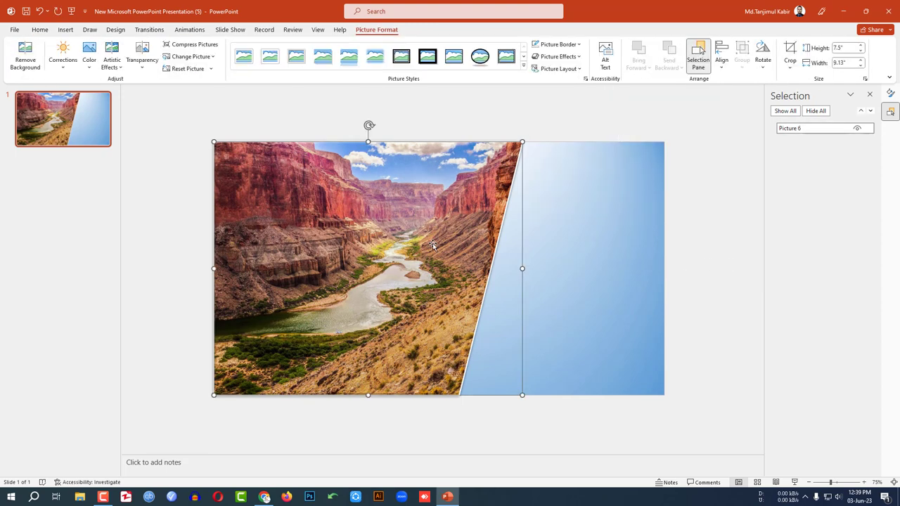
{"action": "key", "text": "ctrl+c"}
{"action": "key", "text": "ctrl+v"}
{"action": "left_click_drag", "start_coordinate": [432, 244], "coordinate": [397, 237]}
Change the copy's picture to the mountains image.
{"action": "right_click", "coordinate": [372, 219]}
{"action": "mouse_move", "coordinate": [420, 300]}
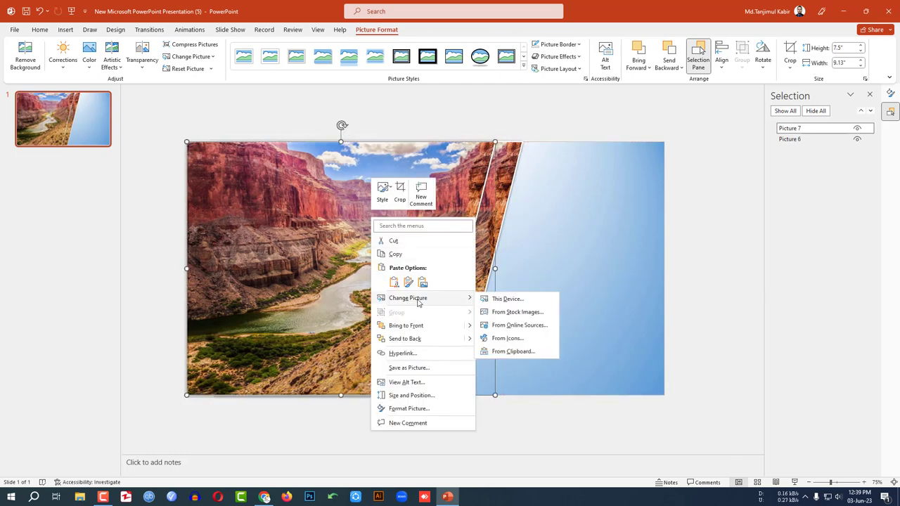
{"action": "left_click", "coordinate": [515, 301]}
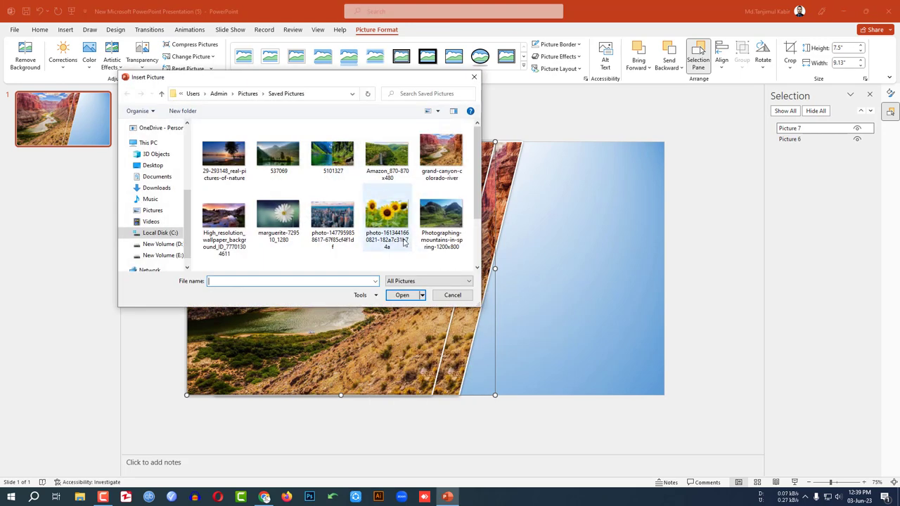
{"action": "left_click", "coordinate": [438, 220]}
{"action": "left_click", "coordinate": [402, 295]}
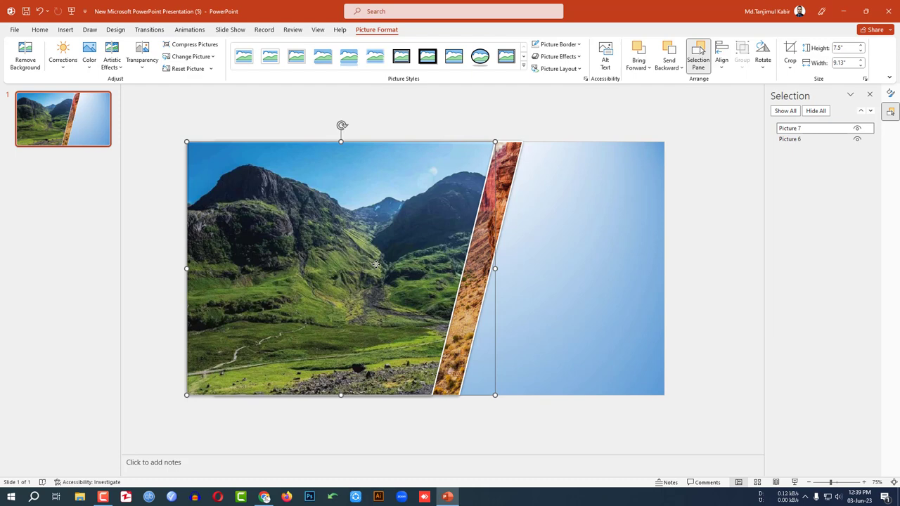
Duplicate the mountain strip and change the new copy to the sunset lake picture.
{"action": "key", "text": "ctrl+d"}
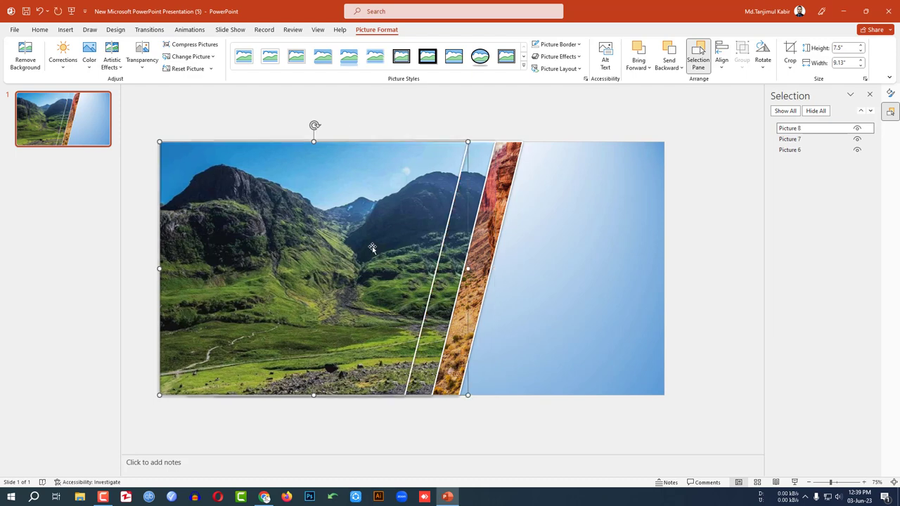
{"action": "right_click", "coordinate": [372, 243]}
{"action": "mouse_move", "coordinate": [413, 324]}
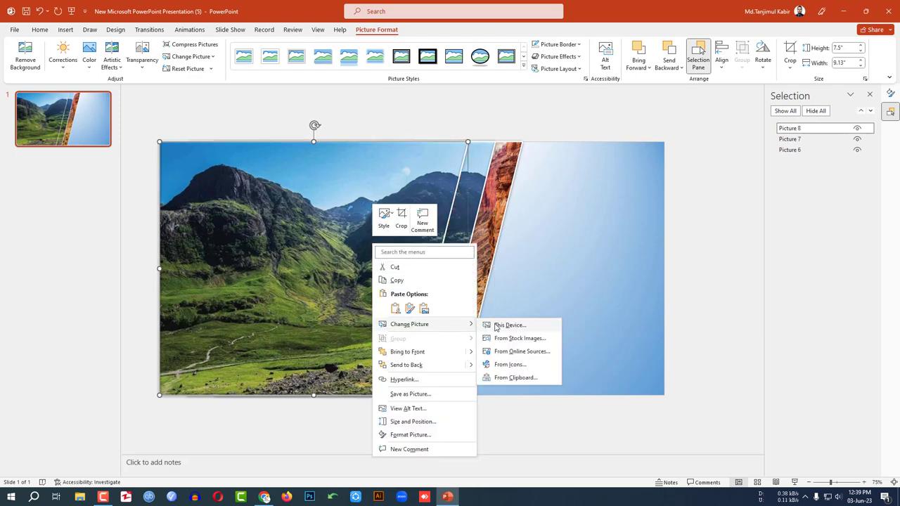
{"action": "left_click", "coordinate": [497, 327]}
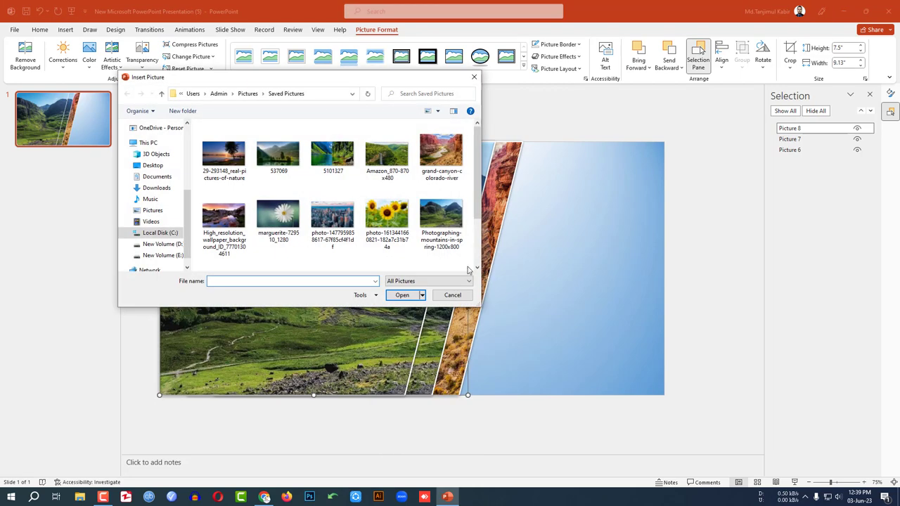
{"action": "double_click", "coordinate": [237, 216]}
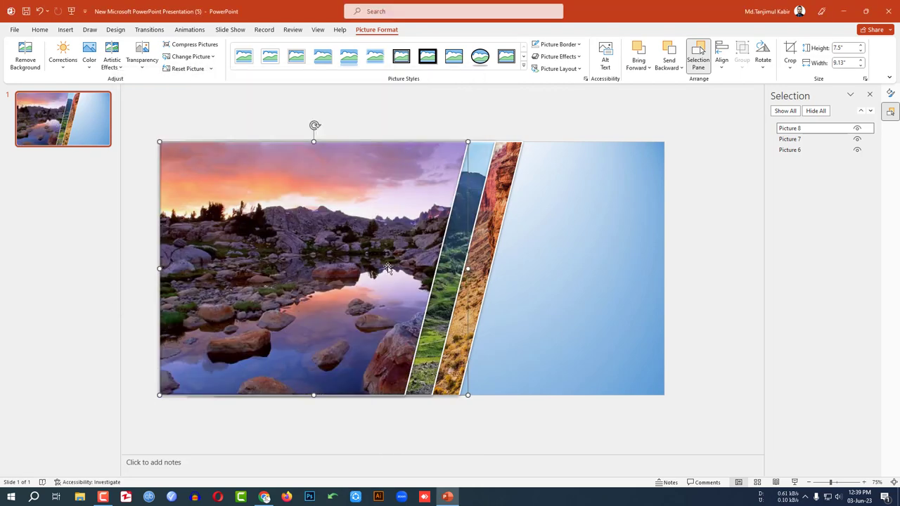
Duplicate again and change the newest copy to the green lake picture 5101327.
{"action": "key", "text": "ctrl+v"}
{"action": "right_click", "coordinate": [359, 218]}
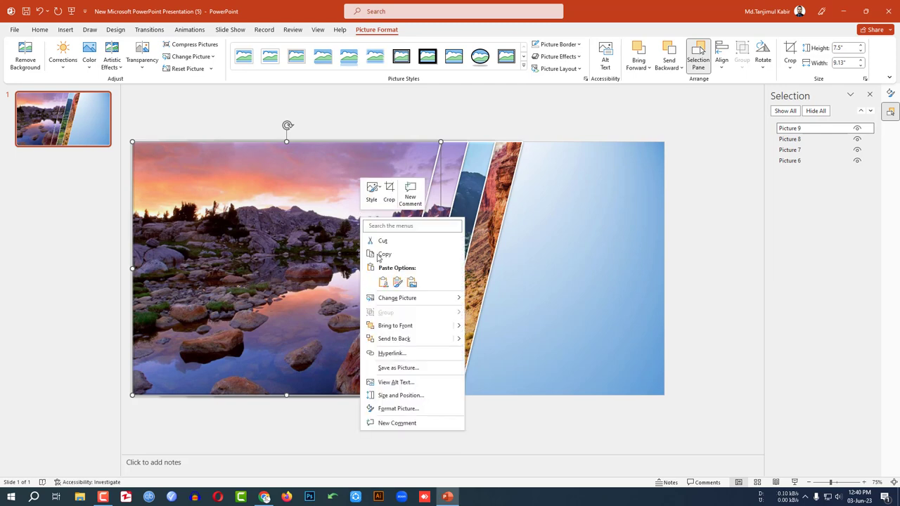
{"action": "mouse_move", "coordinate": [395, 301]}
{"action": "left_click", "coordinate": [495, 299]}
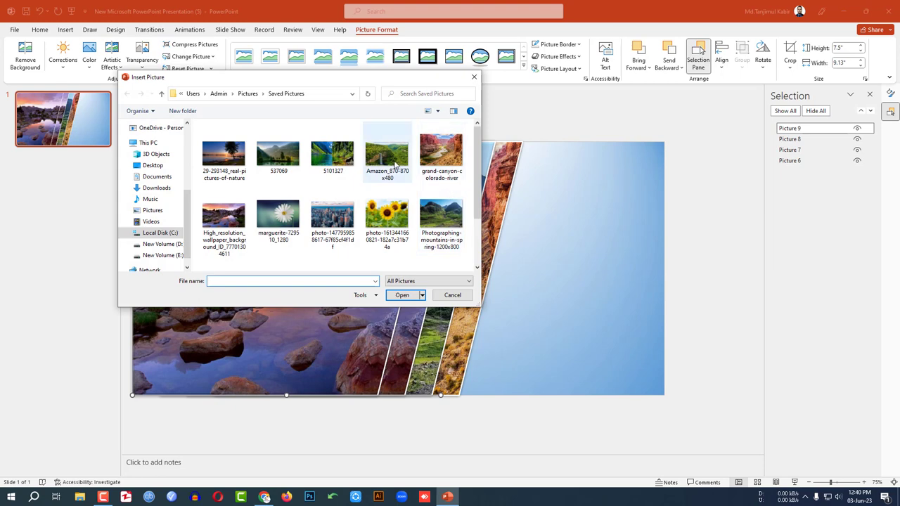
{"action": "left_click", "coordinate": [332, 153]}
{"action": "left_click", "coordinate": [402, 296]}
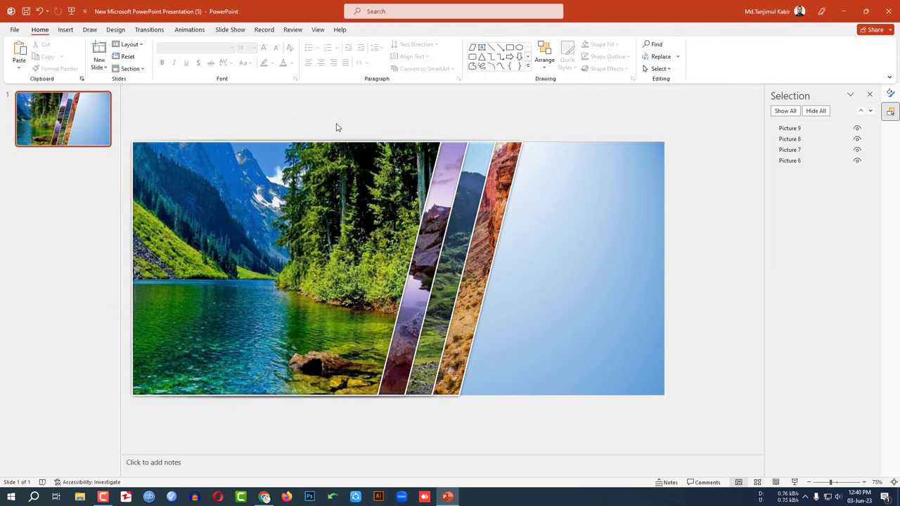
Add an 'IMAGE SLIDE' title text box at upper right in Team A font, size 36.
{"action": "left_click", "coordinate": [66, 29]}
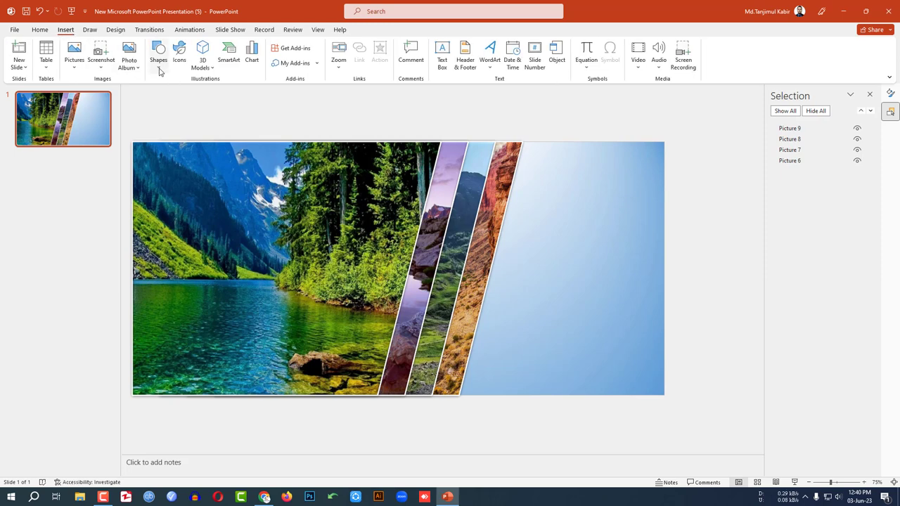
{"action": "left_click", "coordinate": [159, 71]}
{"action": "left_click", "coordinate": [164, 93]}
{"action": "left_click_drag", "start_coordinate": [546, 159], "coordinate": [643, 197]}
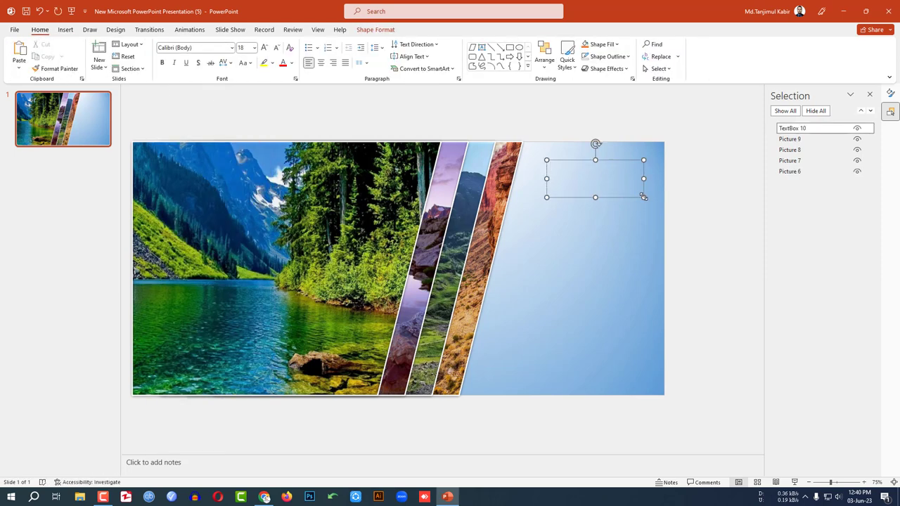
{"action": "type", "text": "IMAGE SLIDE"}
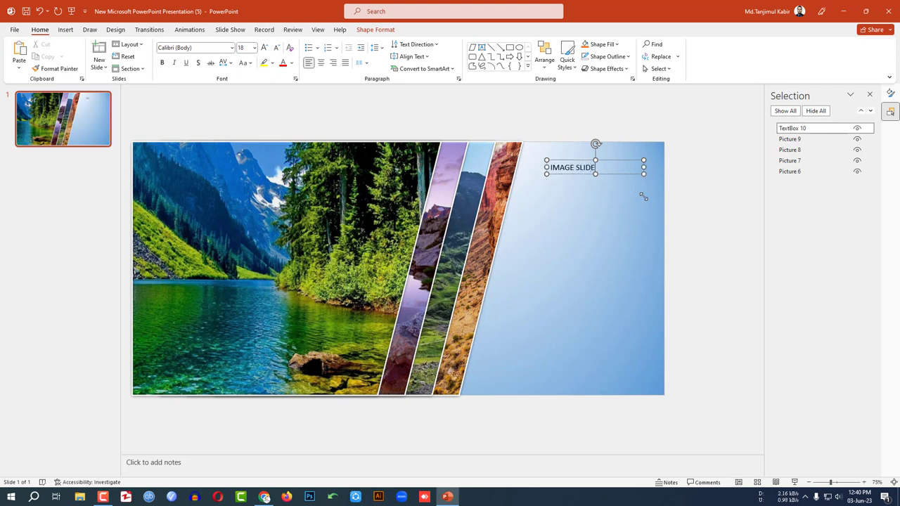
{"action": "key", "text": "ctrl+a"}
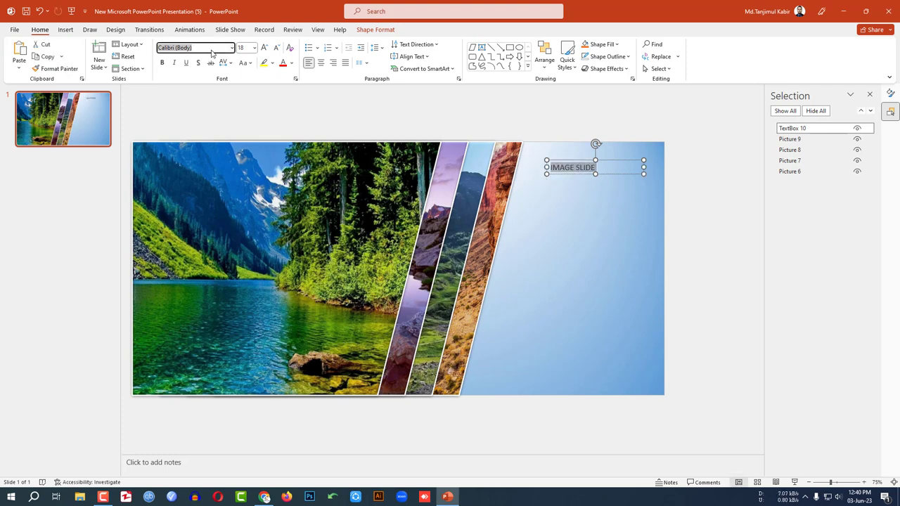
{"action": "key", "text": "ctrl+v"}
{"action": "key", "text": "Return"}
{"action": "left_click", "coordinate": [265, 47]}
{"action": "left_click", "coordinate": [265, 47]}
{"action": "left_click", "coordinate": [264, 47]}
{"action": "left_click", "coordinate": [265, 47]}
{"action": "left_click", "coordinate": [265, 47]}
{"action": "left_click", "coordinate": [264, 47]}
Draw a body text box below the title and paste a Lorem Ipsum paragraph from lipsum.com.
{"action": "left_click", "coordinate": [65, 29]}
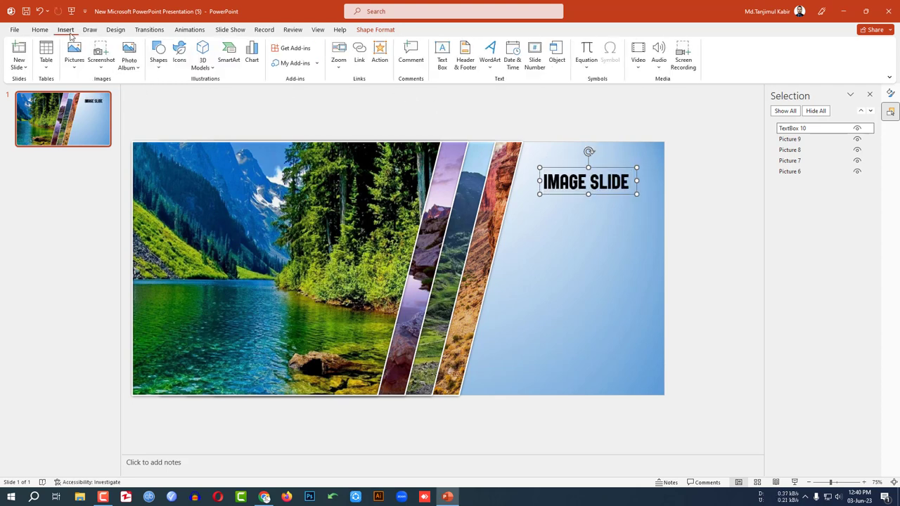
{"action": "left_click", "coordinate": [159, 59]}
{"action": "left_click", "coordinate": [163, 91]}
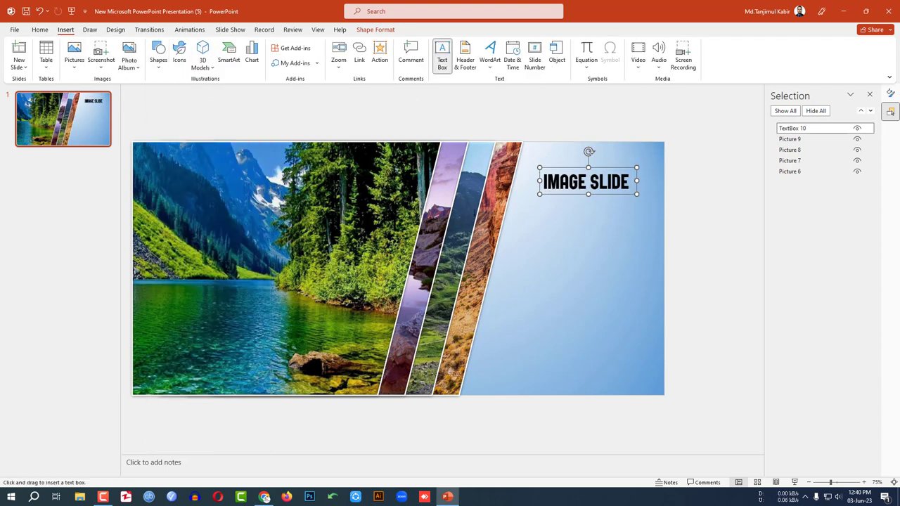
{"action": "left_click_drag", "start_coordinate": [525, 211], "coordinate": [653, 370]}
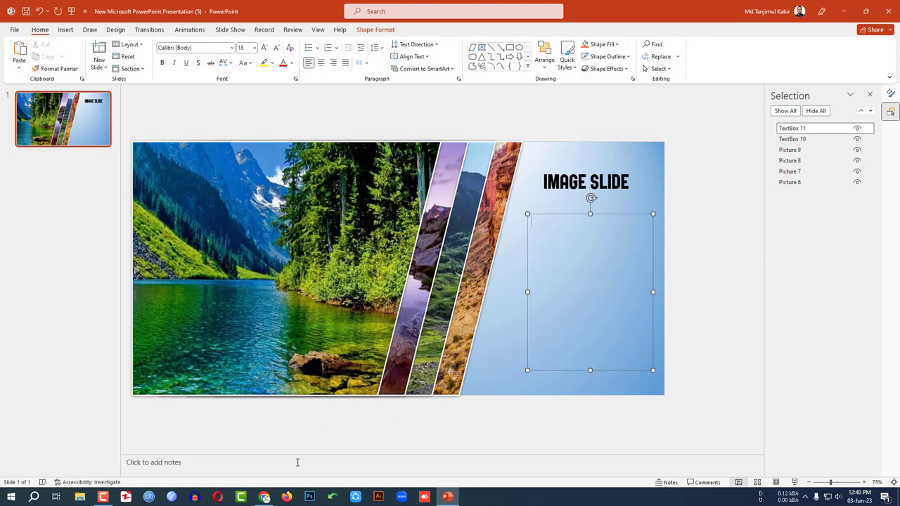
{"action": "left_click", "coordinate": [265, 497]}
{"action": "left_click_drag", "start_coordinate": [234, 239], "coordinate": [320, 277]}
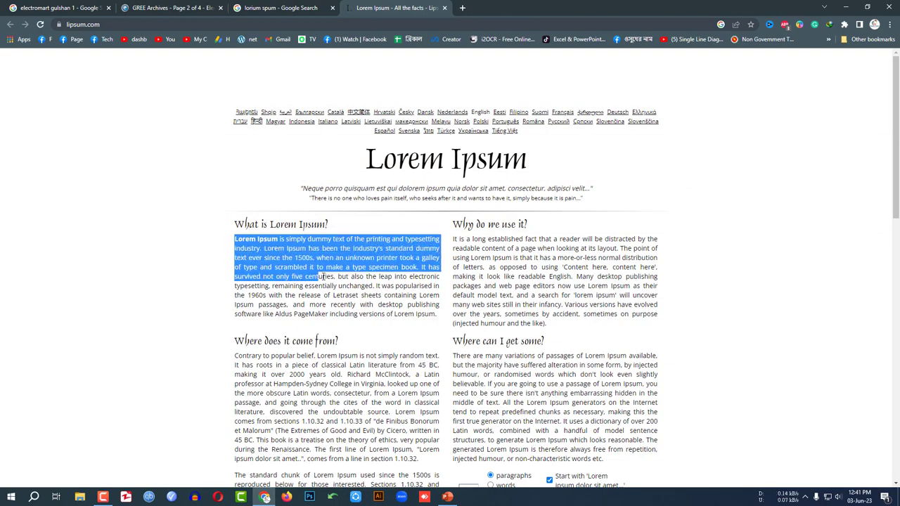
{"action": "key", "text": "ctrl+c"}
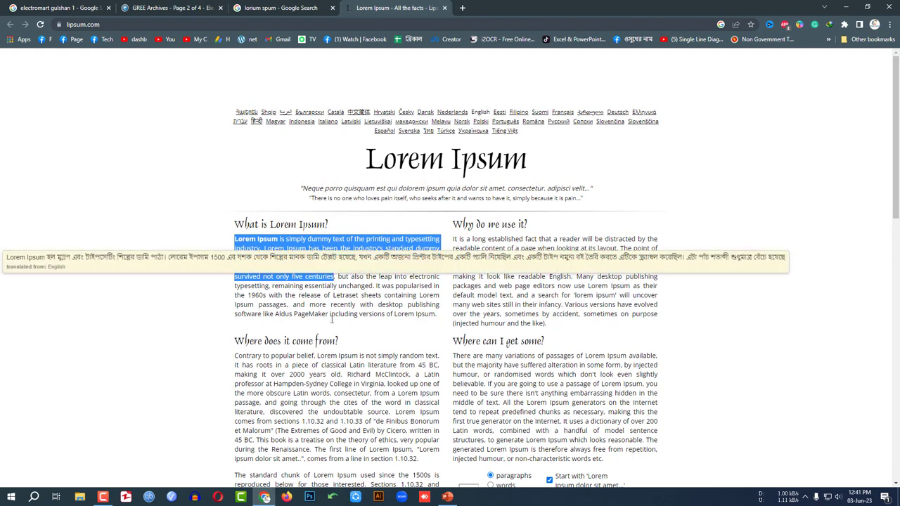
{"action": "key", "text": "alt+Tab"}
{"action": "key", "text": "ctrl+v"}
Justify the body text, enlarge it to size 20, and move it below the title.
{"action": "left_click_drag", "start_coordinate": [640, 302], "coordinate": [529, 220]}
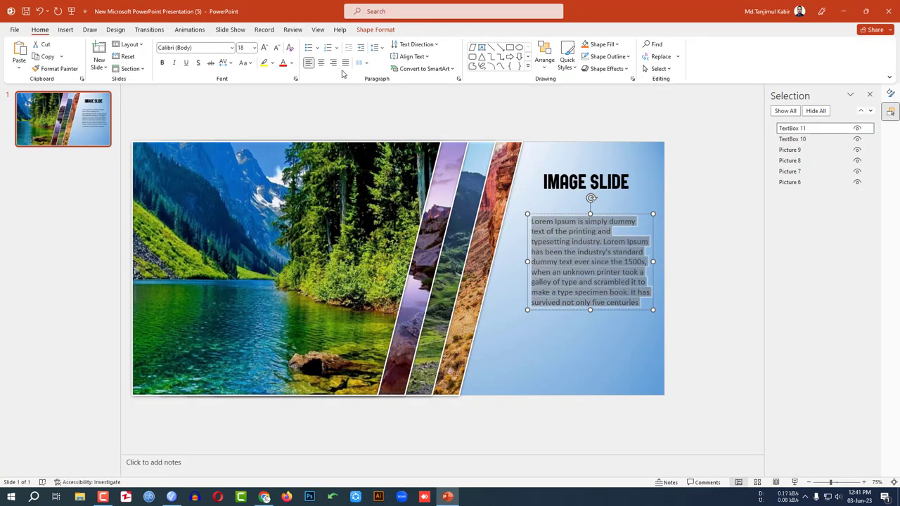
{"action": "left_click", "coordinate": [346, 63]}
{"action": "left_click", "coordinate": [264, 47]}
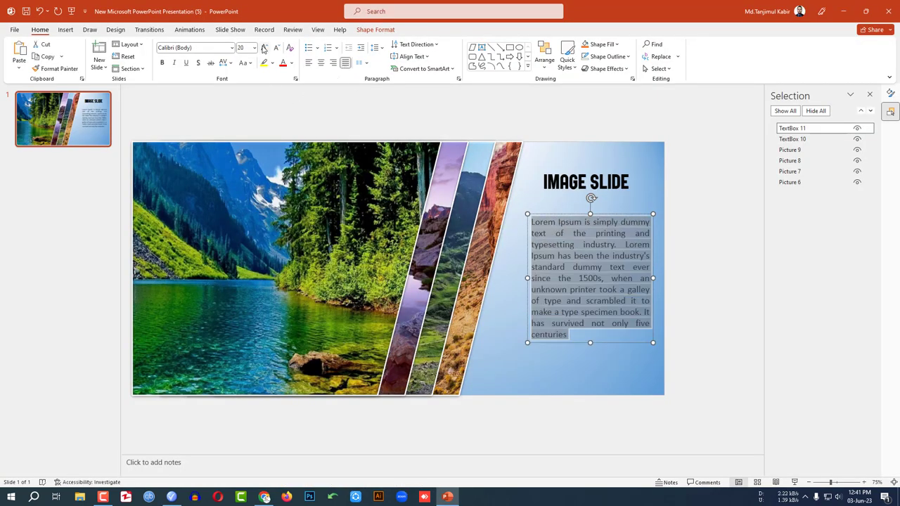
{"action": "left_click_drag", "start_coordinate": [528, 282], "coordinate": [525, 283]}
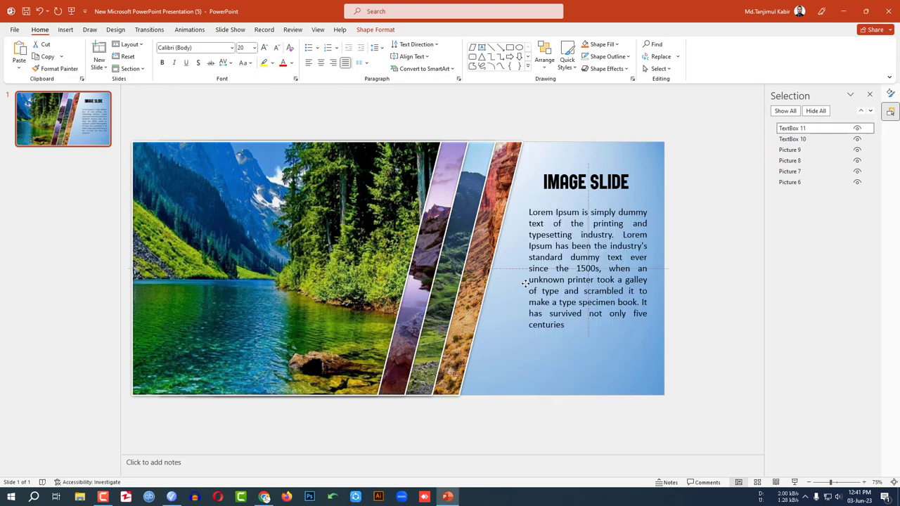
{"action": "left_click", "coordinate": [701, 314]}
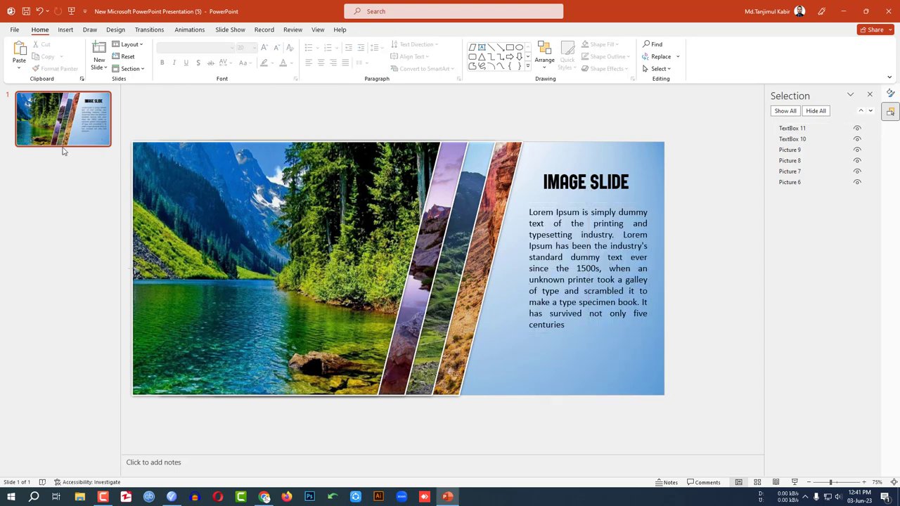
Duplicate the first slide.
{"action": "right_click", "coordinate": [71, 125]}
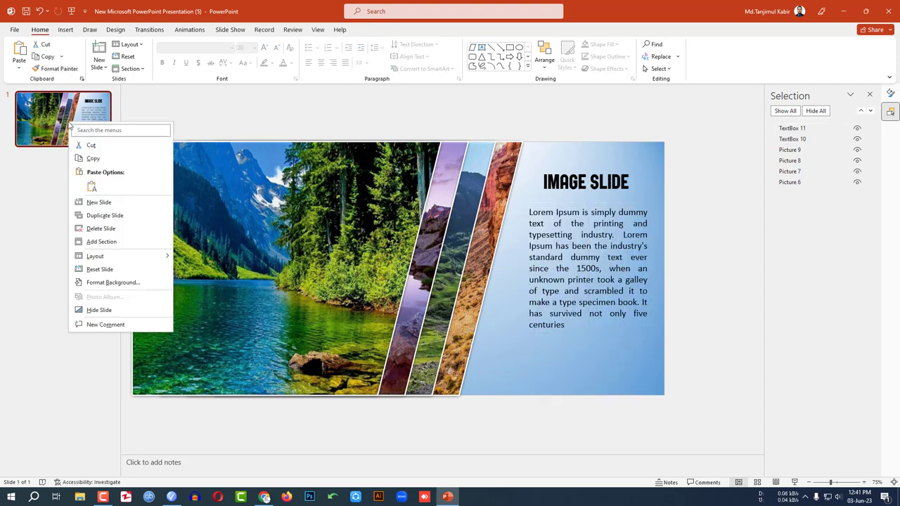
{"action": "left_click", "coordinate": [106, 216]}
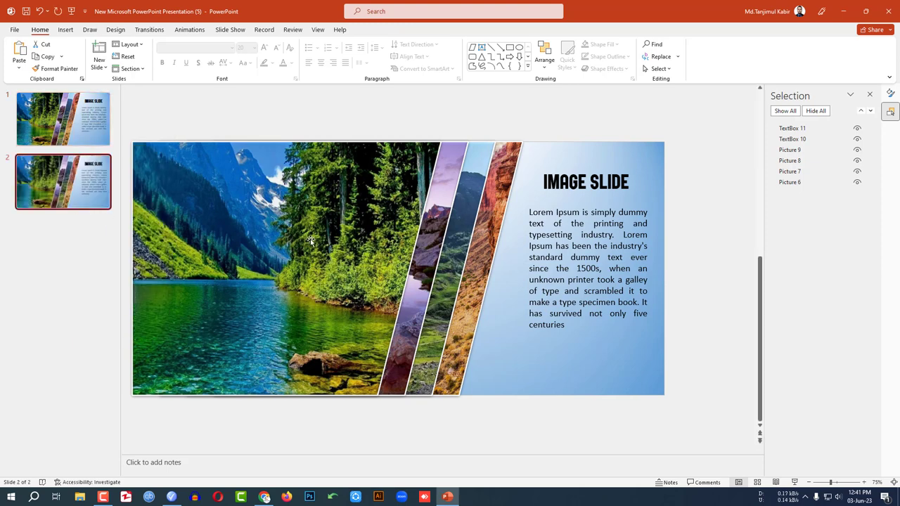
{"action": "scroll", "coordinate": [310, 241], "scroll_direction": "down", "scroll_amount": 3}
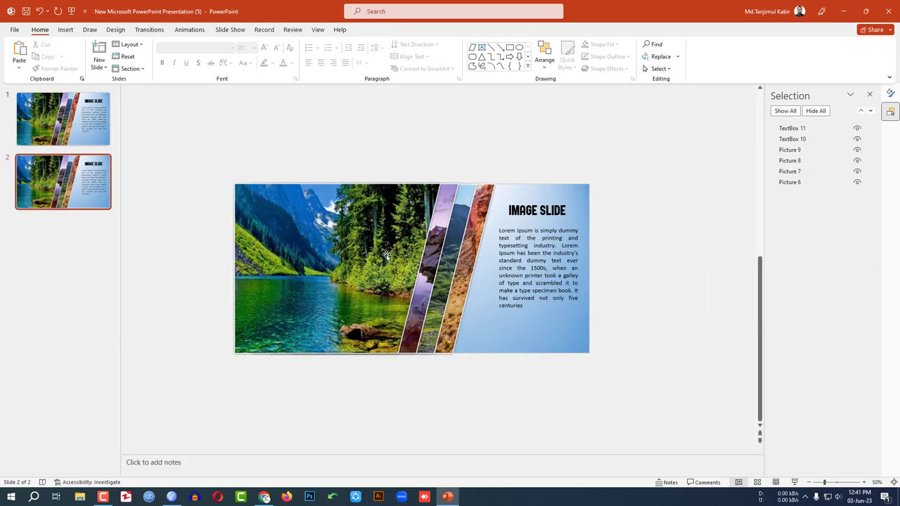
{"action": "scroll", "coordinate": [386, 257], "scroll_direction": "down", "scroll_amount": 1}
Move the lake, sunset and mountain strips off-slide, retitle it RIVER, and select both text boxes.
{"action": "left_click_drag", "start_coordinate": [386, 257], "coordinate": [267, 258]}
{"action": "left_click_drag", "start_coordinate": [352, 257], "coordinate": [611, 257]}
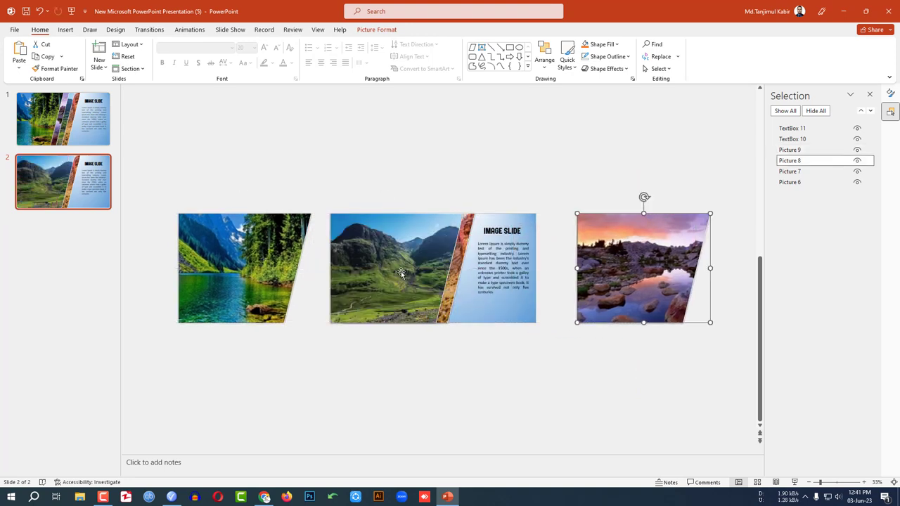
{"action": "left_click_drag", "start_coordinate": [402, 222], "coordinate": [399, 218]}
{"action": "mouse_move", "coordinate": [417, 163]}
{"action": "left_mouse_down"}
{"action": "mouse_move", "coordinate": [415, 150]}
{"action": "mouse_move", "coordinate": [412, 166]}
{"action": "left_mouse_up"}
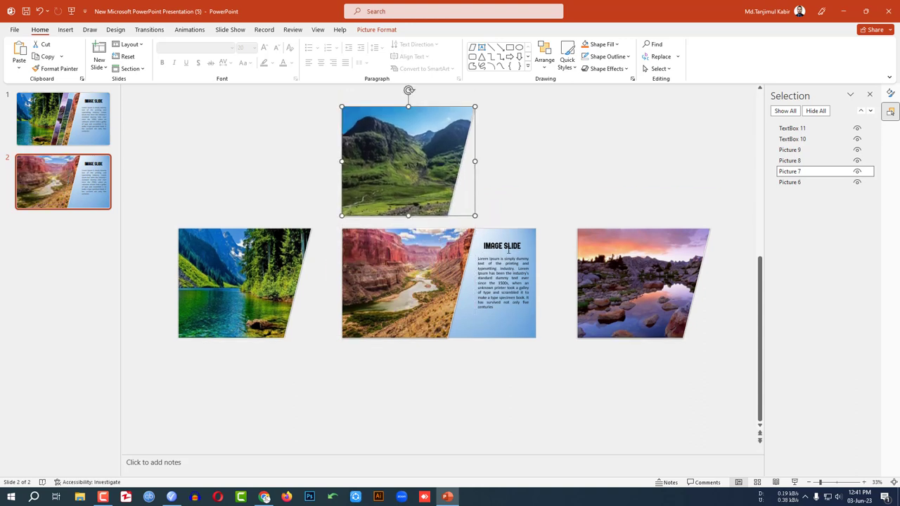
{"action": "left_click", "coordinate": [504, 246]}
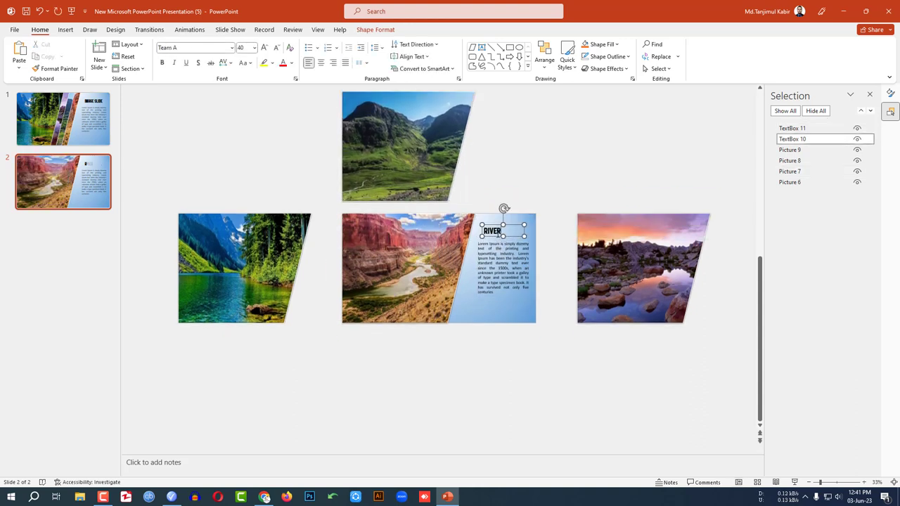
{"action": "left_click_drag", "start_coordinate": [561, 398], "coordinate": [457, 189]}
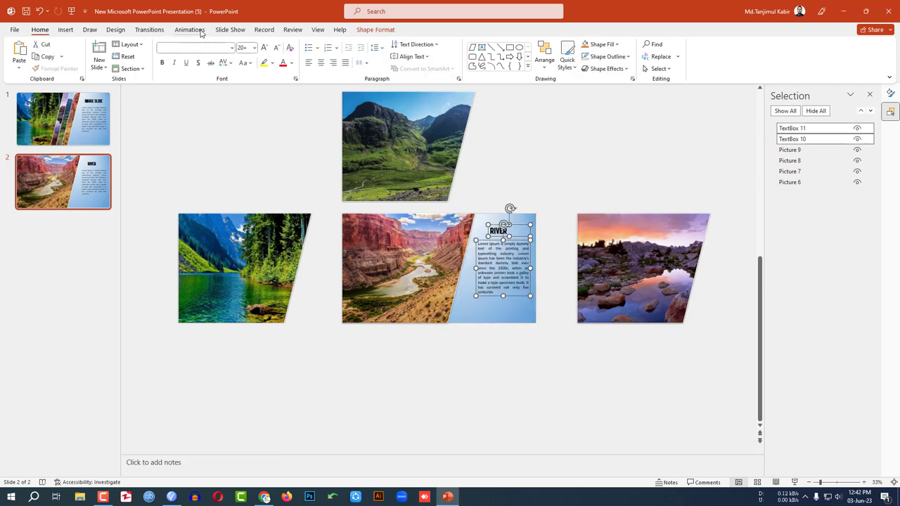
Apply the Grow & Turn entrance animation to the RIVER title and body text.
{"action": "left_click", "coordinate": [190, 30]}
{"action": "left_click", "coordinate": [639, 63]}
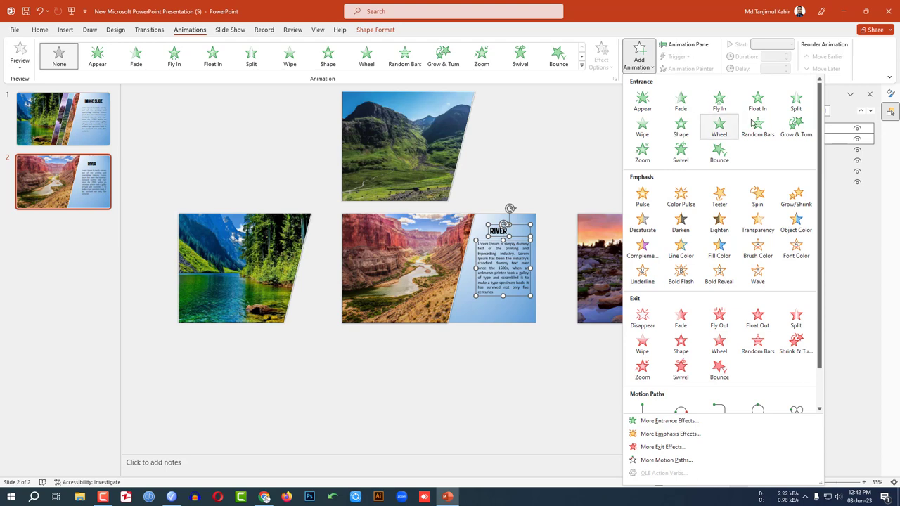
{"action": "left_click", "coordinate": [796, 134]}
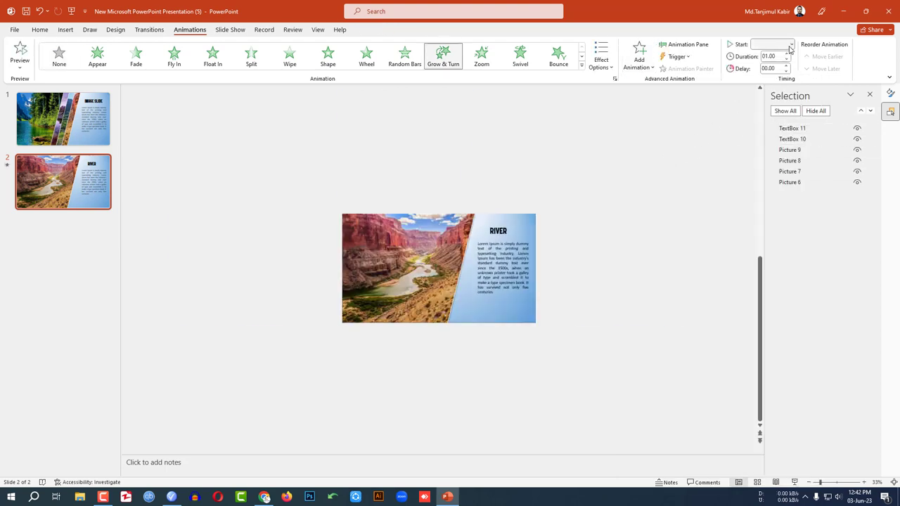
{"action": "left_click", "coordinate": [61, 184]}
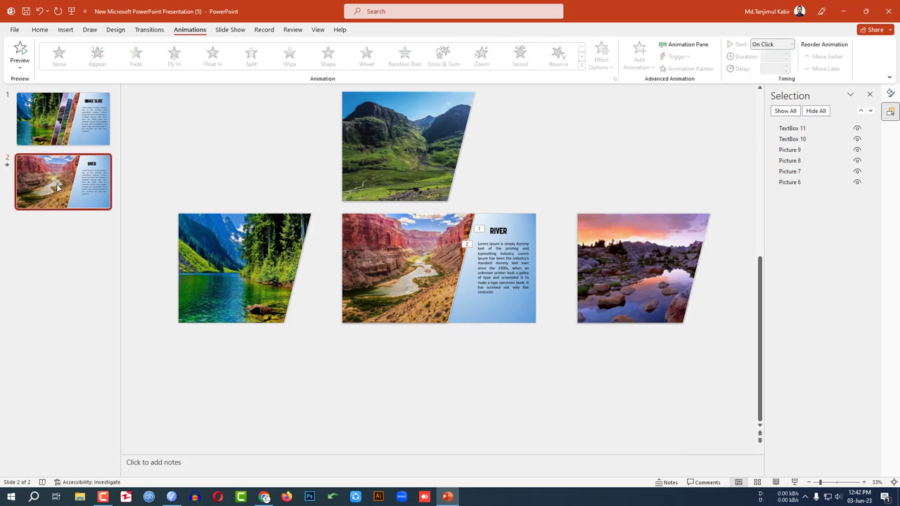
Duplicate slide 2 and arrange the photos so the lake picture fills the centre backdrop.
{"action": "right_click", "coordinate": [59, 186]}
{"action": "left_click", "coordinate": [97, 279]}
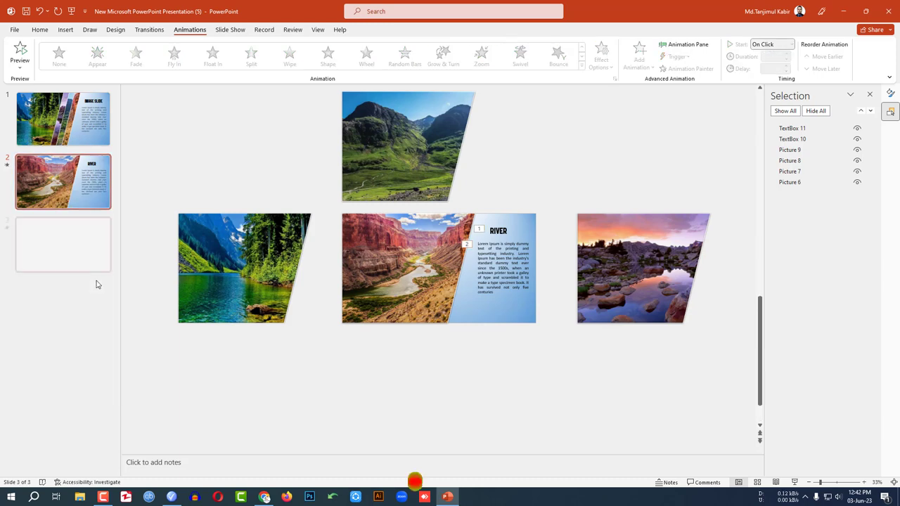
{"action": "left_click_drag", "start_coordinate": [402, 281], "coordinate": [403, 394]}
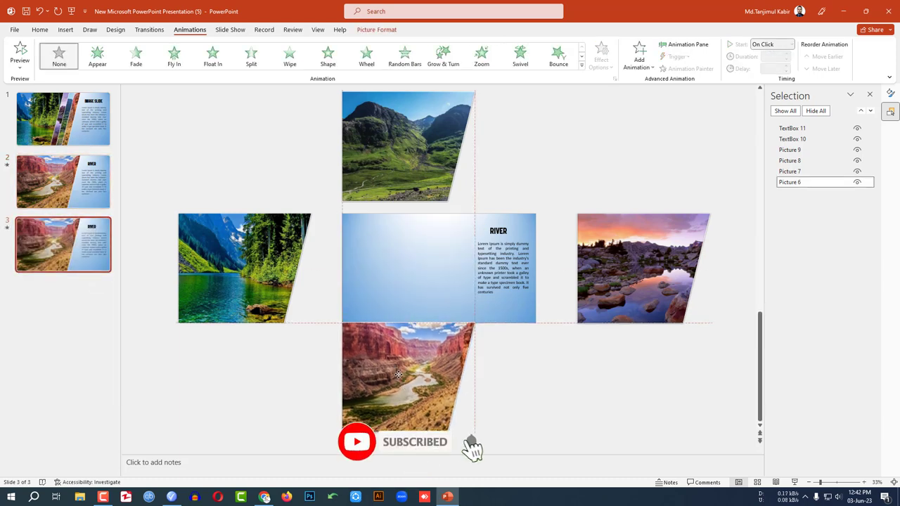
{"action": "left_click_drag", "start_coordinate": [241, 280], "coordinate": [404, 280]}
{"action": "left_click_drag", "start_coordinate": [610, 279], "coordinate": [235, 279]}
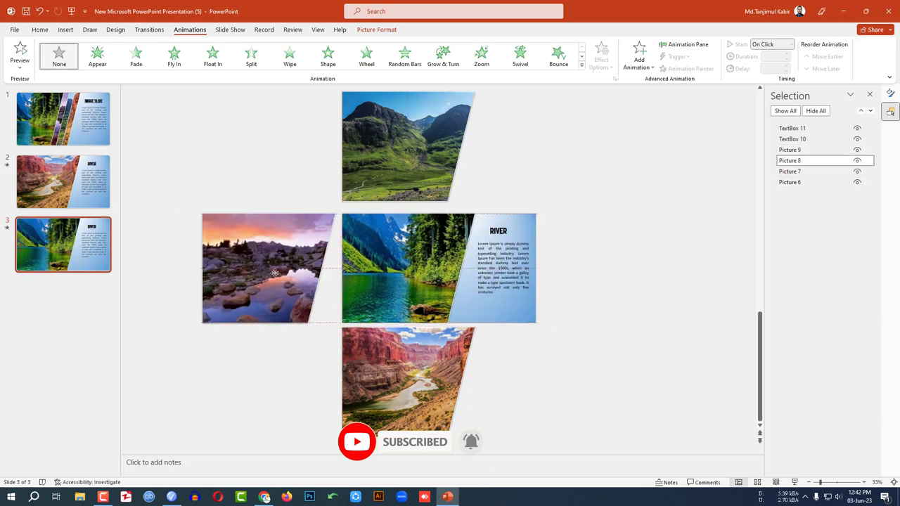
{"action": "left_click_drag", "start_coordinate": [446, 163], "coordinate": [636, 229]}
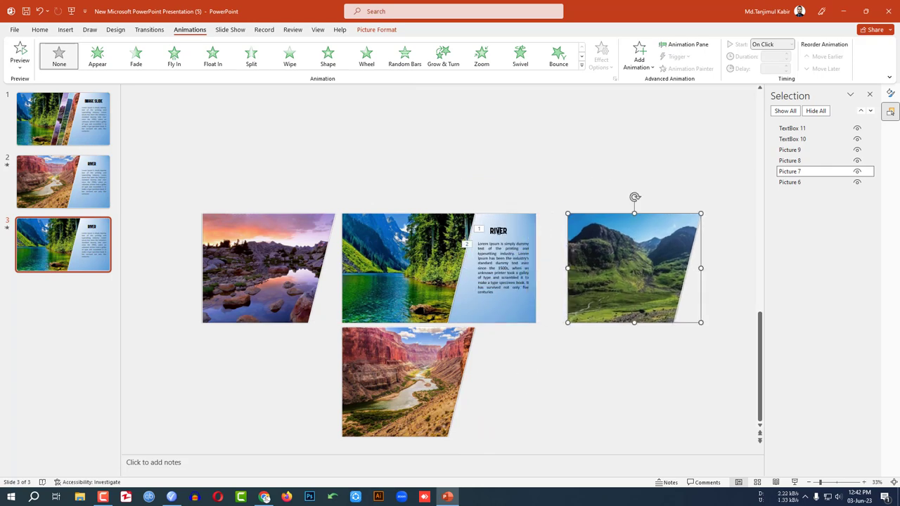
Retitle the new slide FOREST and duplicate it as slide 4.
{"action": "double_click", "coordinate": [498, 230]}
{"action": "type", "text": "FOREST"}
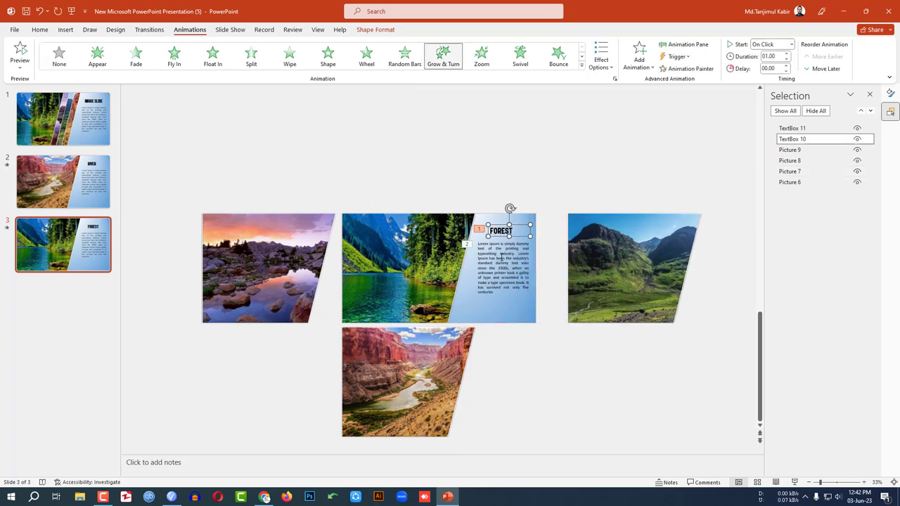
{"action": "left_click", "coordinate": [500, 259]}
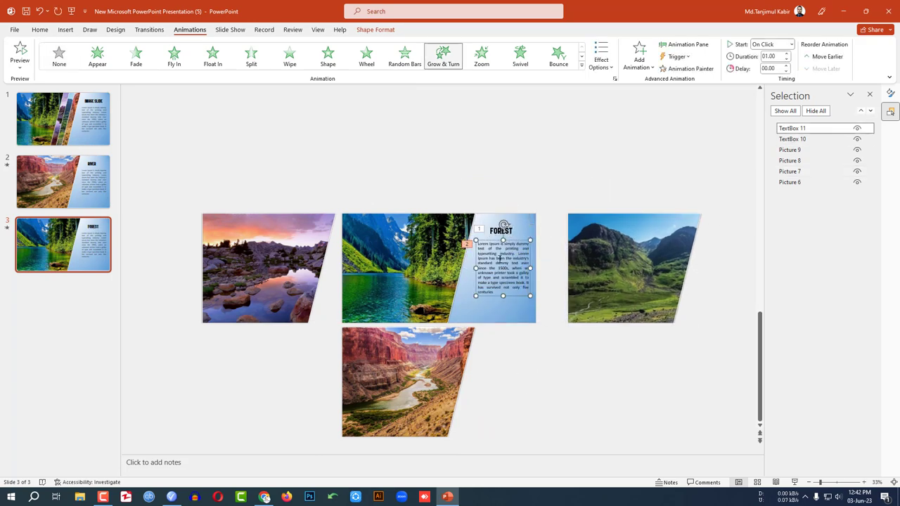
{"action": "right_click", "coordinate": [78, 247]}
{"action": "left_click", "coordinate": [109, 339]}
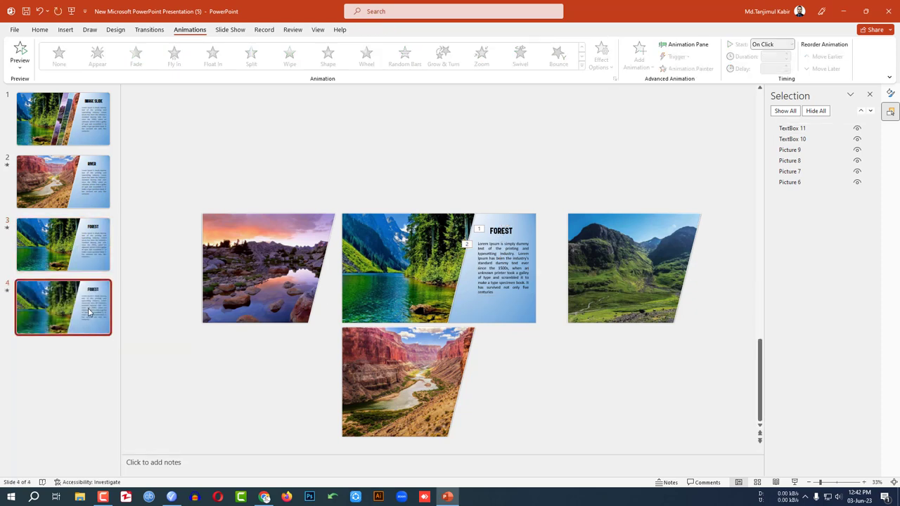
On slide 4, make the sunset photo the centre backdrop and move the lake, canyon and mountain photos aside.
{"action": "left_click_drag", "start_coordinate": [388, 287], "coordinate": [386, 170]}
{"action": "left_click_drag", "start_coordinate": [261, 267], "coordinate": [401, 267]}
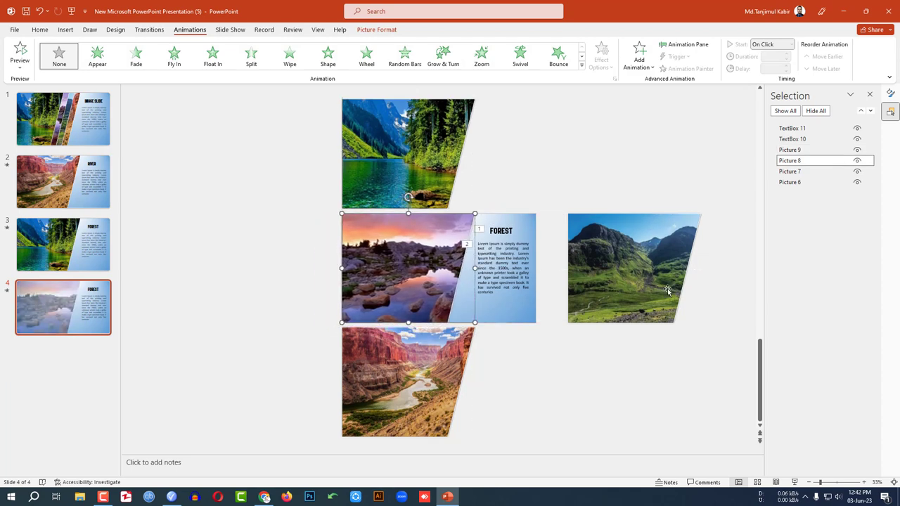
{"action": "left_click_drag", "start_coordinate": [405, 404], "coordinate": [259, 285]}
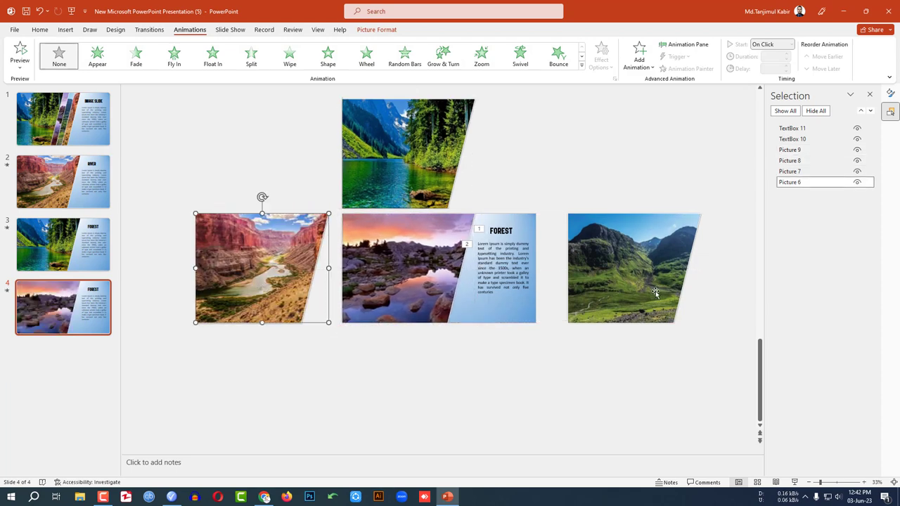
{"action": "left_click_drag", "start_coordinate": [655, 291], "coordinate": [282, 272]}
Change the slide 4 title from FOREST to HILL.
{"action": "left_click", "coordinate": [501, 231]}
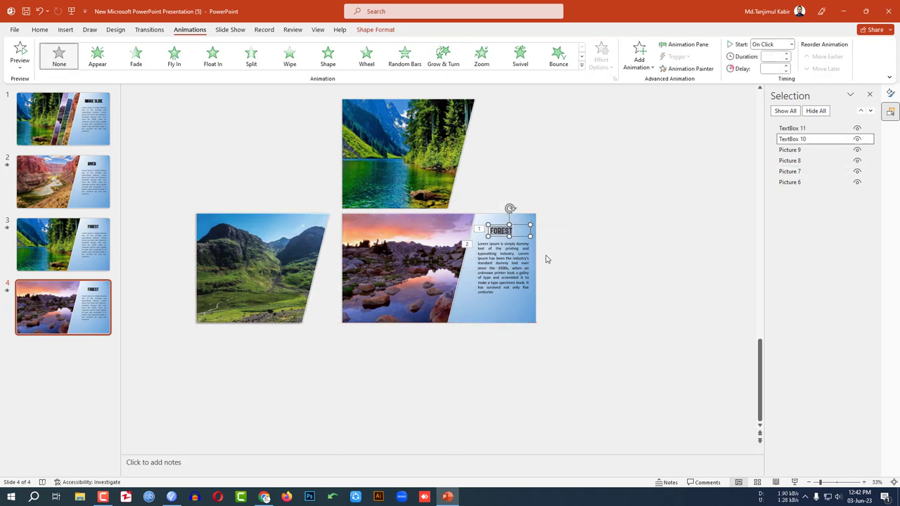
{"action": "left_click", "coordinate": [572, 261]}
{"action": "right_click", "coordinate": [58, 315]}
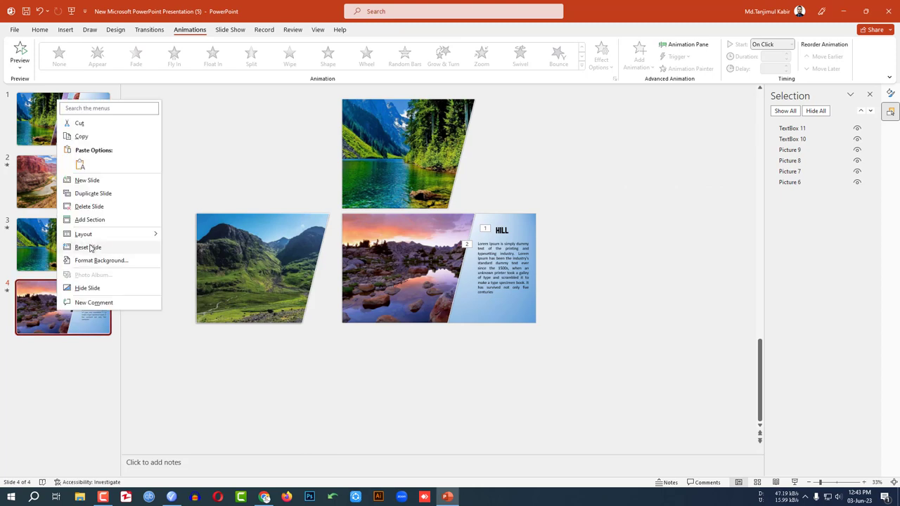
Duplicate slide 4 and make the mountain photo the centre backdrop, moving the sunset and lake photos off-slide.
{"action": "left_click", "coordinate": [91, 193]}
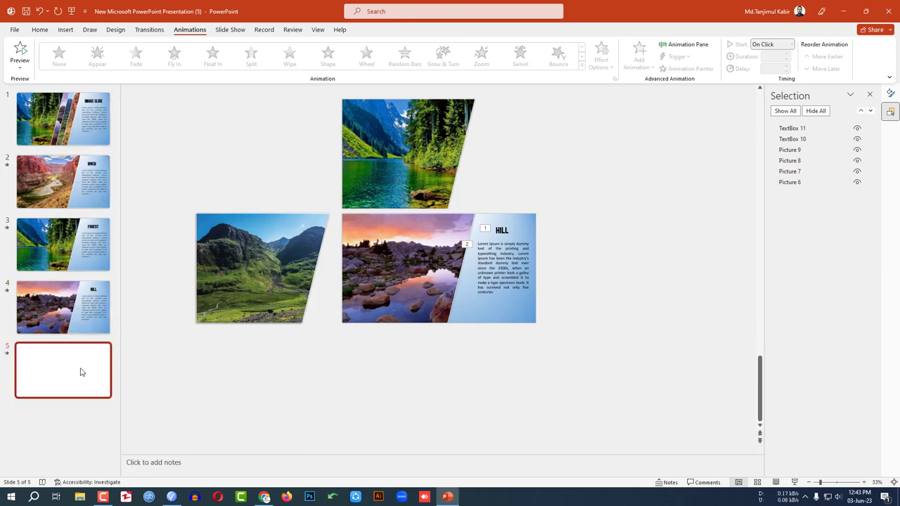
{"action": "left_click_drag", "start_coordinate": [413, 295], "coordinate": [672, 295]}
{"action": "left_click_drag", "start_coordinate": [298, 280], "coordinate": [441, 280]}
{"action": "left_click_drag", "start_coordinate": [399, 175], "coordinate": [405, 391]}
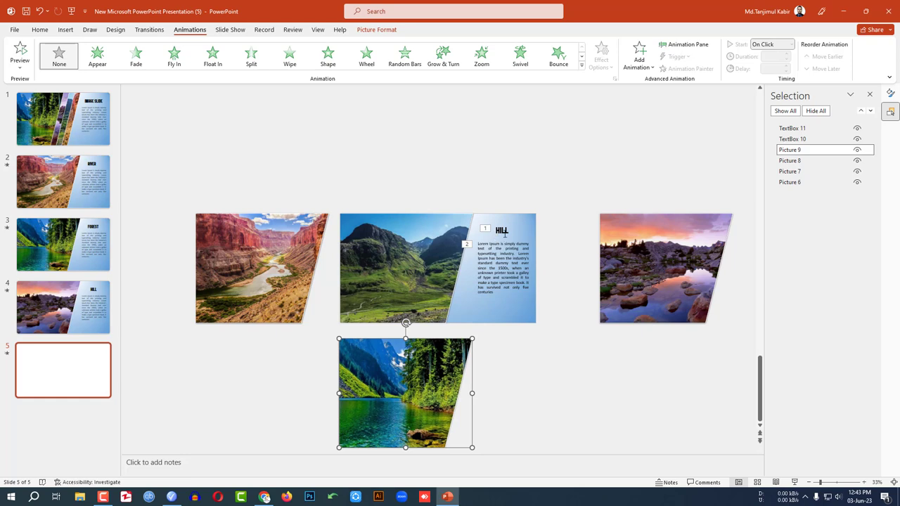
Retitle slide 5 MOUNTAIN, then select the first slide and the following slides in the thumbnail pane.
{"action": "left_click", "coordinate": [503, 232]}
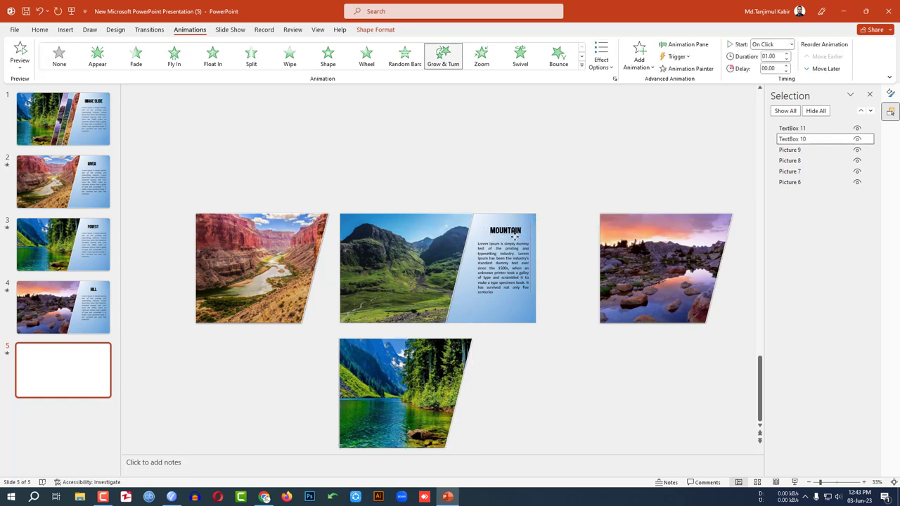
{"action": "left_click", "coordinate": [556, 238]}
{"action": "left_click", "coordinate": [74, 121]}
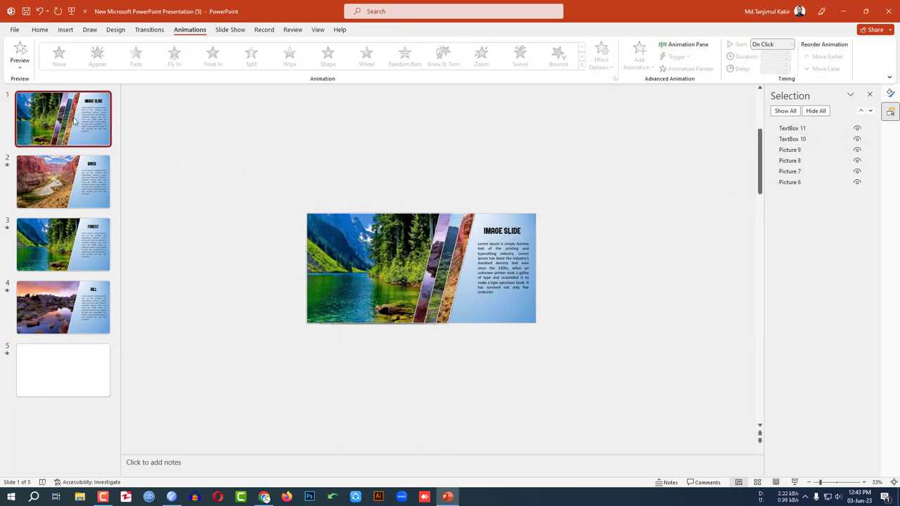
{"action": "left_click", "coordinate": [63, 182], "text": "shift"}
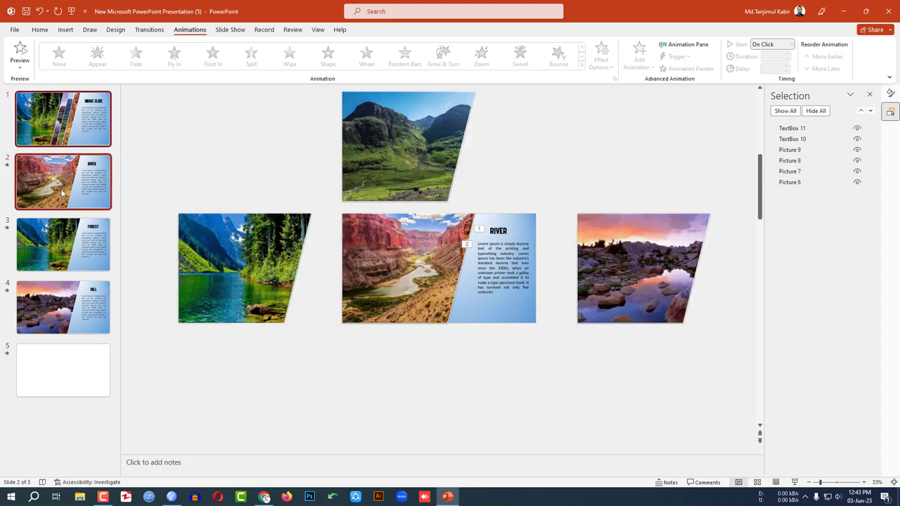